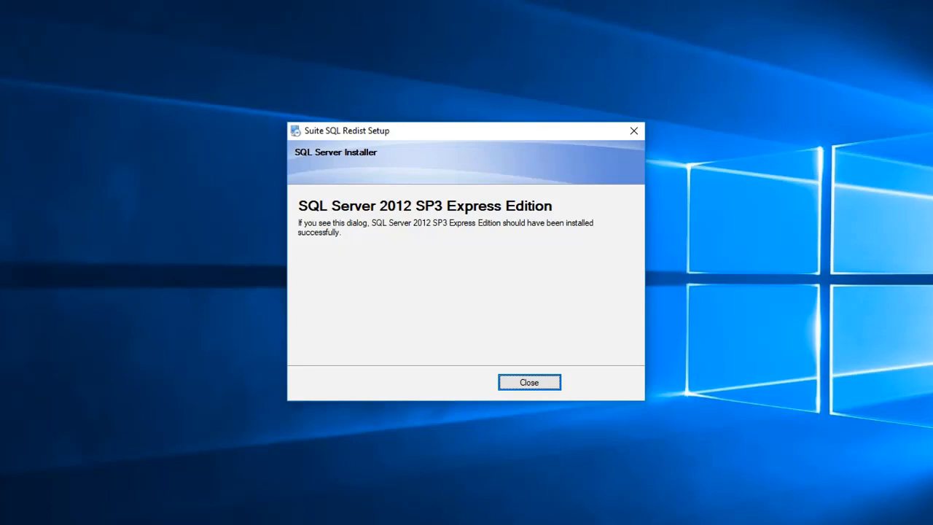
Close the SQL Server 2012 SP3 Express installer and start the Waypoint Global Suite installation without reading the documentation
click(529, 382)
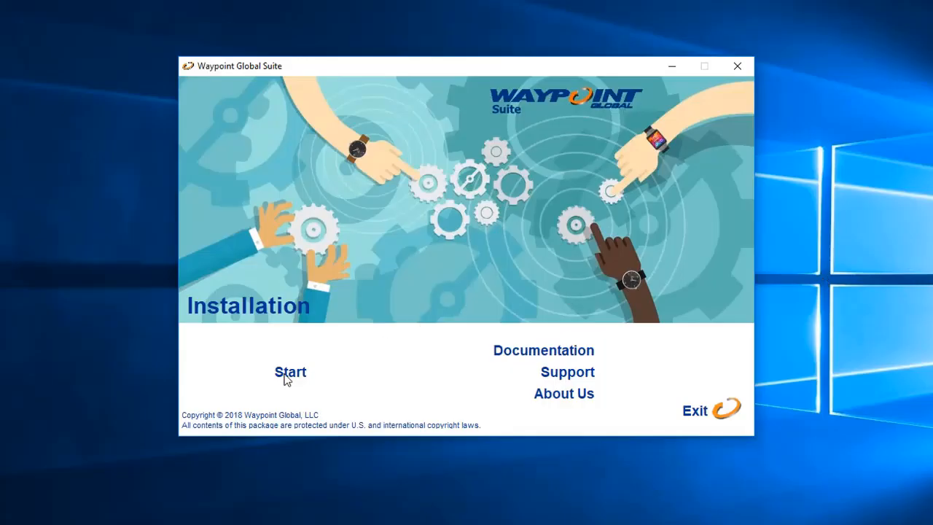
click(288, 374)
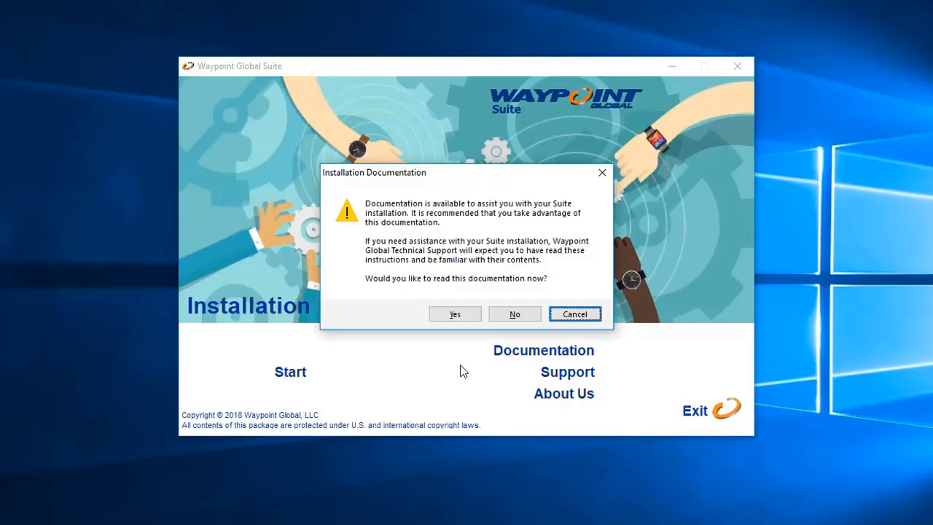
click(501, 315)
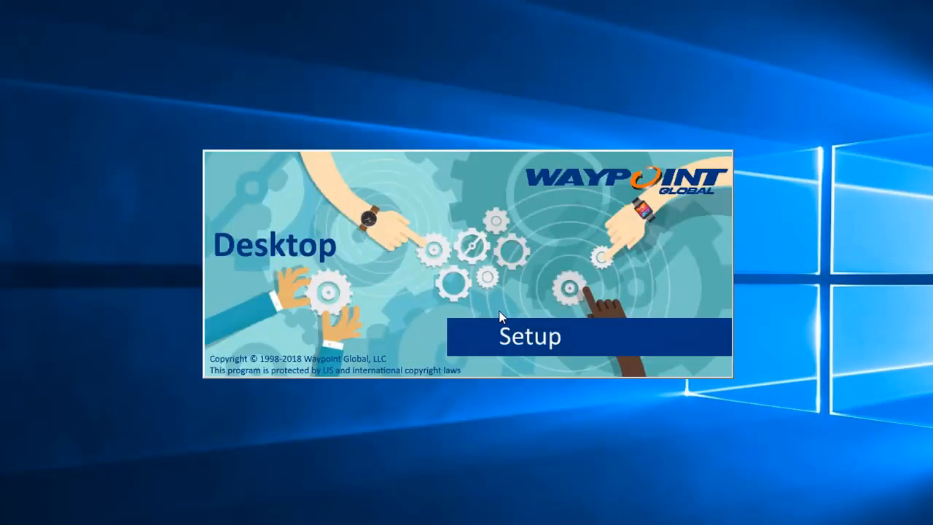
Agree to the Suite Desktop license terms and keep \\LOCALHOST\WPGShare\WPGSuite as the installation folder
click(528, 383)
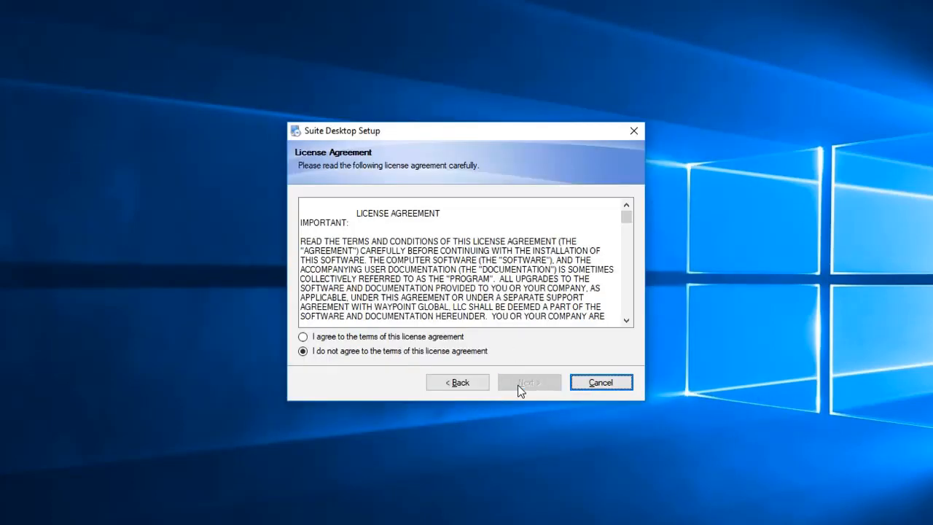
click(459, 337)
click(559, 389)
click(558, 390)
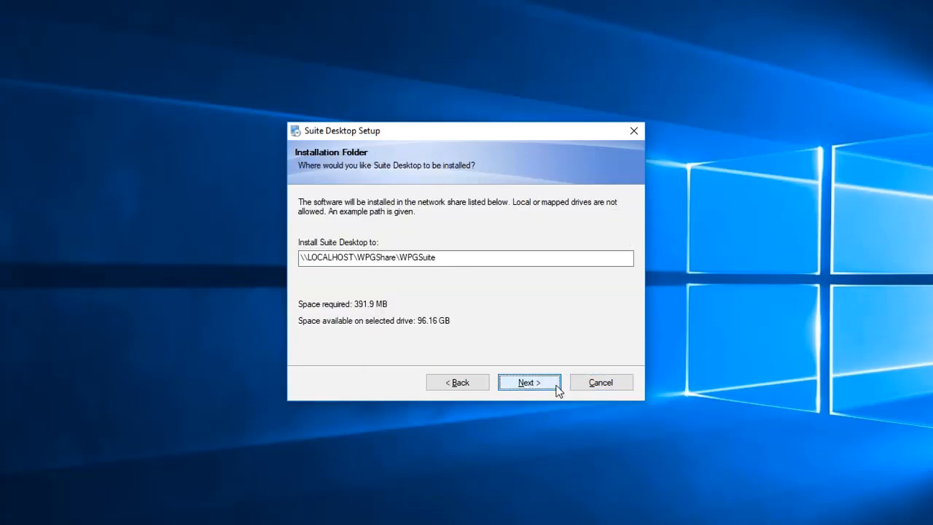
click(558, 389)
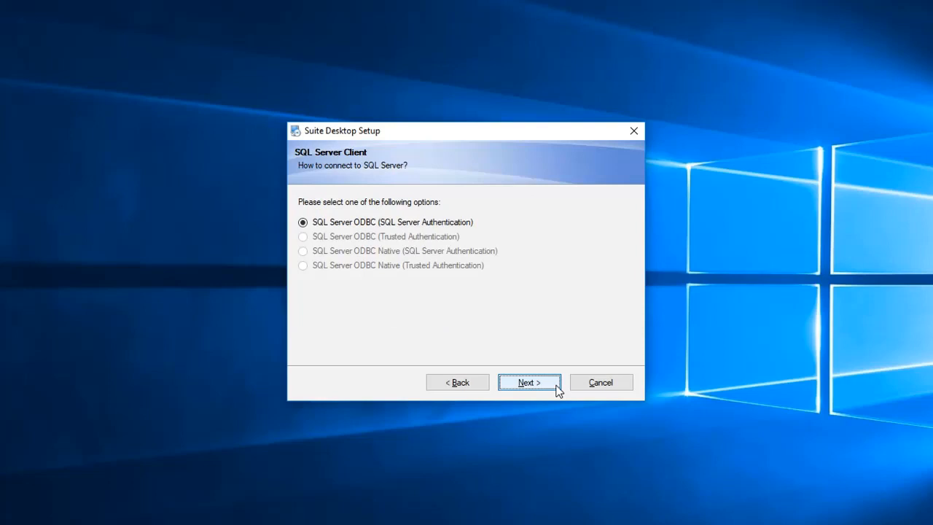
Use SQL Server ODBC (SQL Server Authentication) with the prefilled SQL Server user and password, and run the Suite Desktop installation
click(558, 390)
click(558, 389)
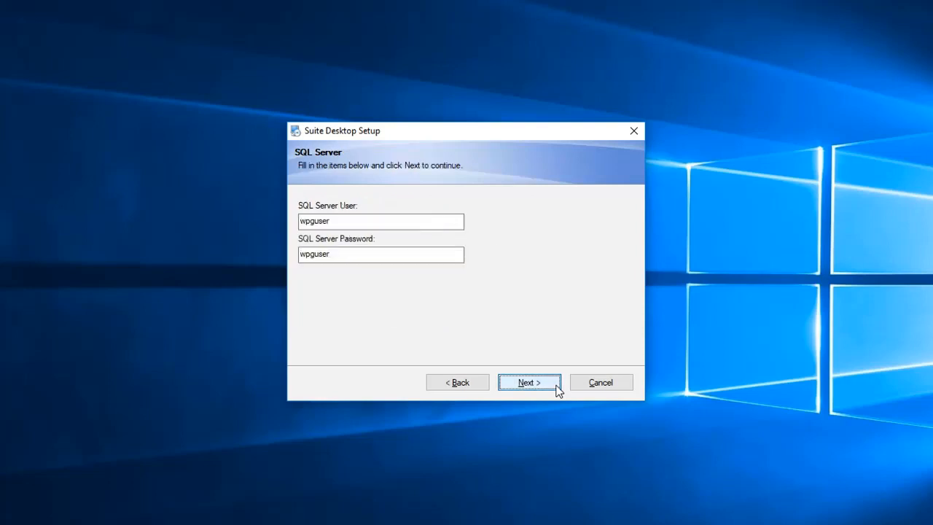
click(558, 389)
click(559, 389)
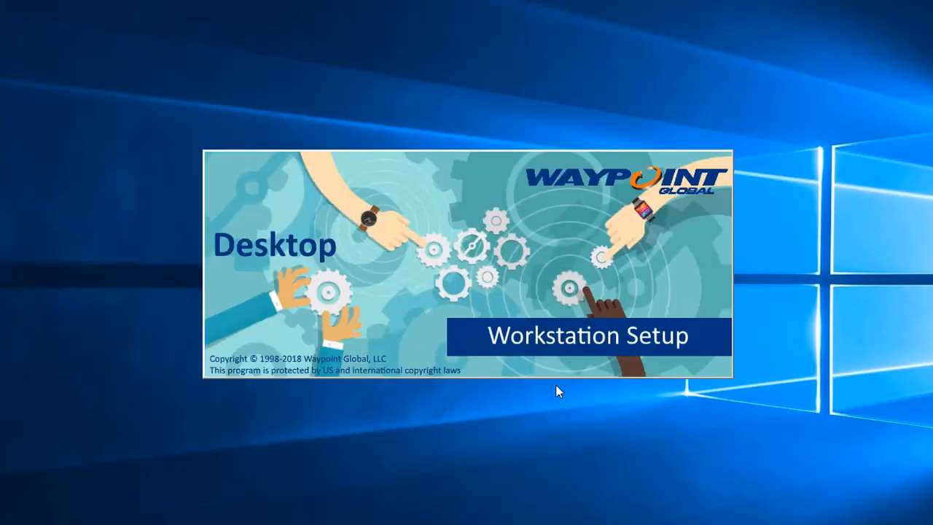
Proceed through the Suite Desktop Workstation Setup, keeping STANDALONE as the workstation name
click(556, 387)
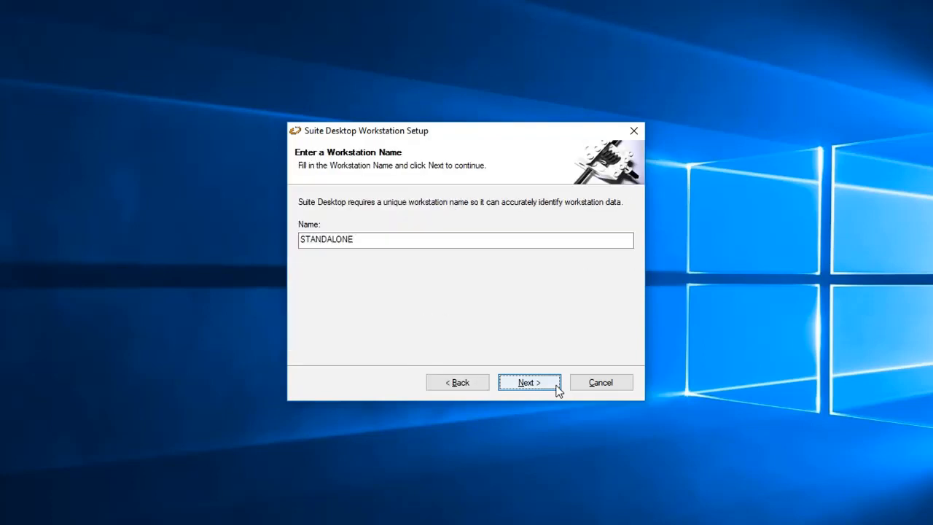
click(556, 387)
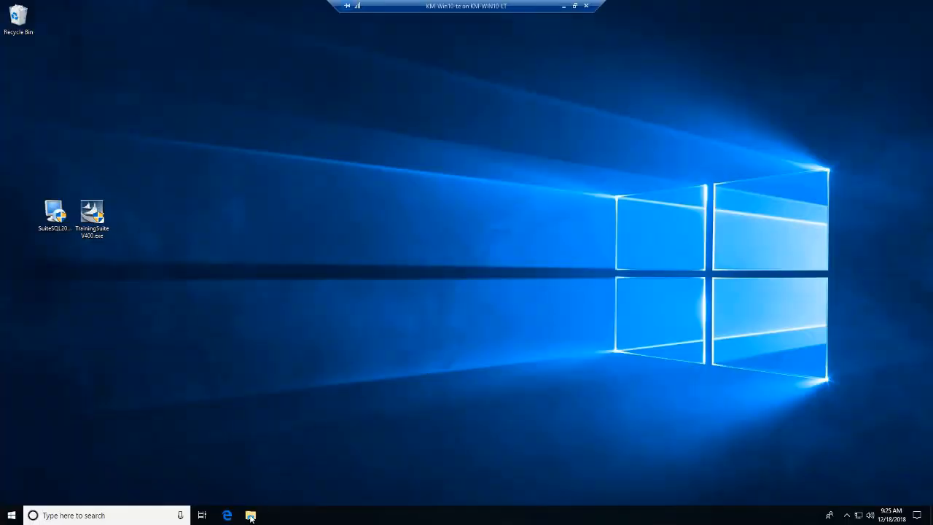
Open the folder C:\WPG\TrainingV400 in File Explorer
click(250, 516)
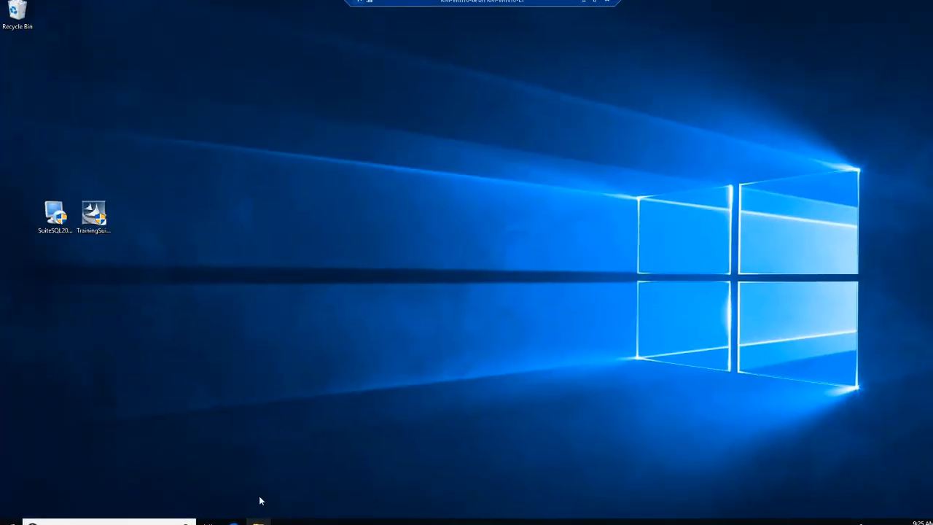
click(864, 46)
key(super+e)
click(139, 286)
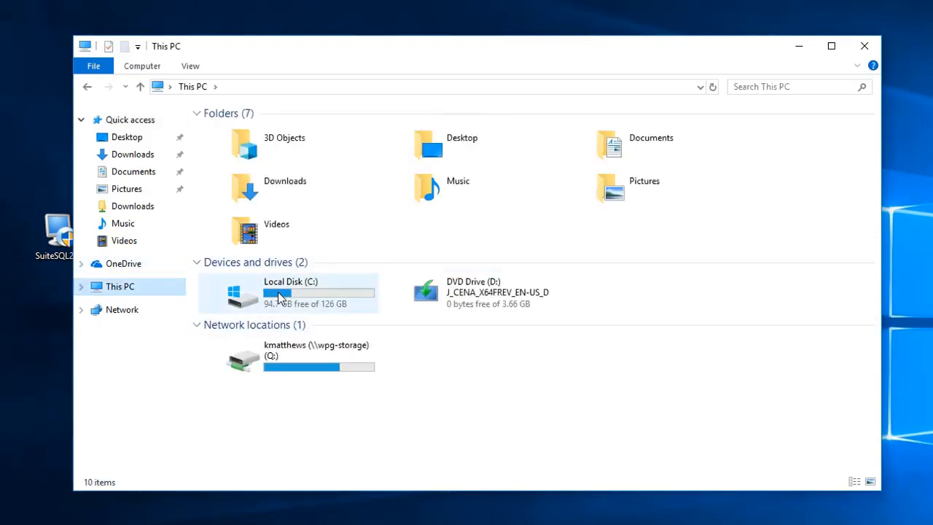
double_click(280, 299)
double_click(243, 251)
double_click(358, 129)
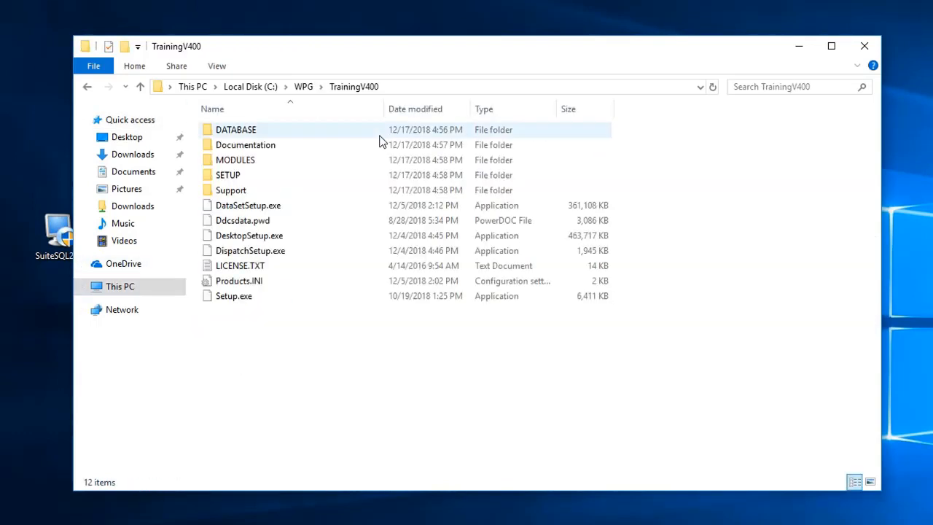
Run DataSetSetup.exe with permission to make changes and proceed to its database restore
double_click(269, 205)
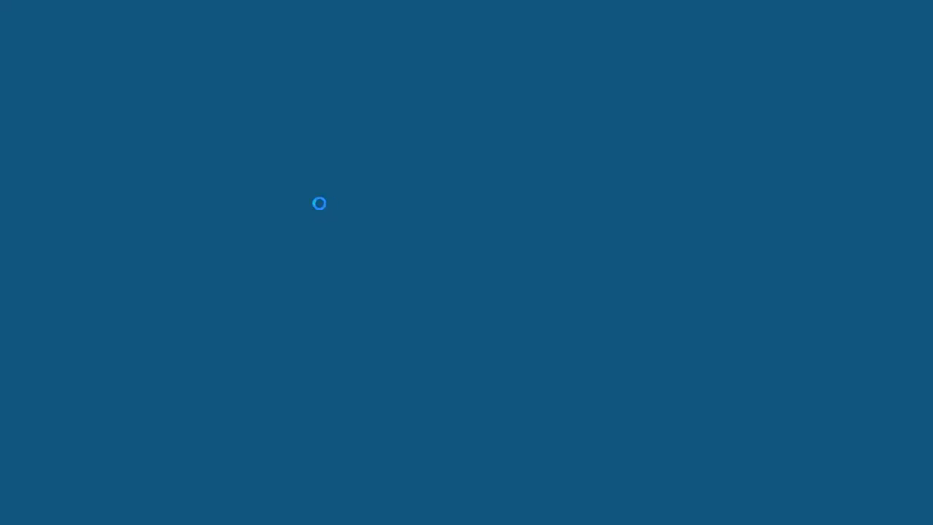
click(546, 401)
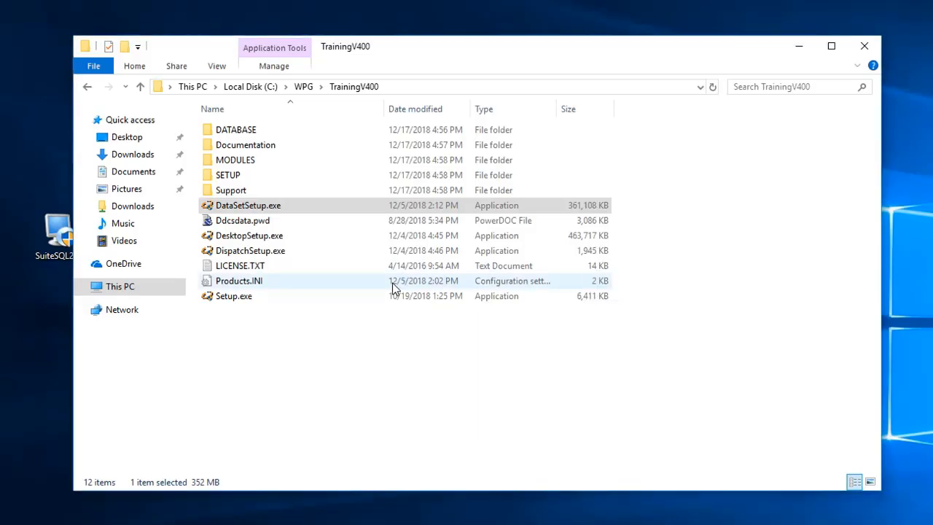
click(517, 282)
click(753, 431)
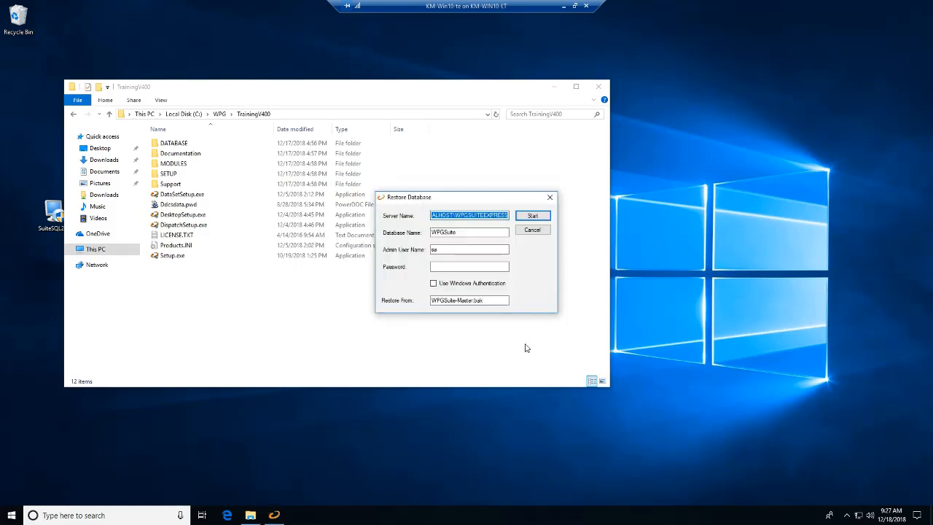
Enter the database admin password, restore the WPGSuite database from WPGSuite-Master.bak, and finish the Data Set Setup
click(444, 267)
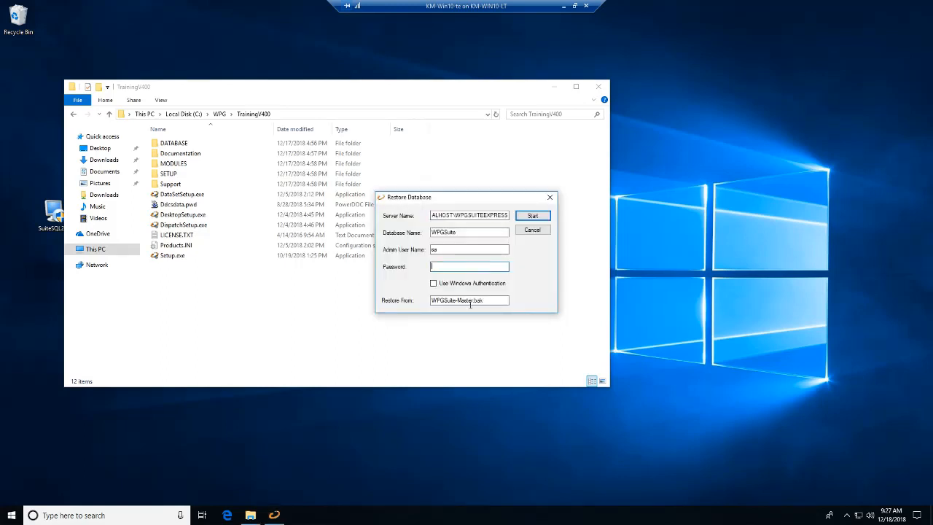
text(********)
click(548, 218)
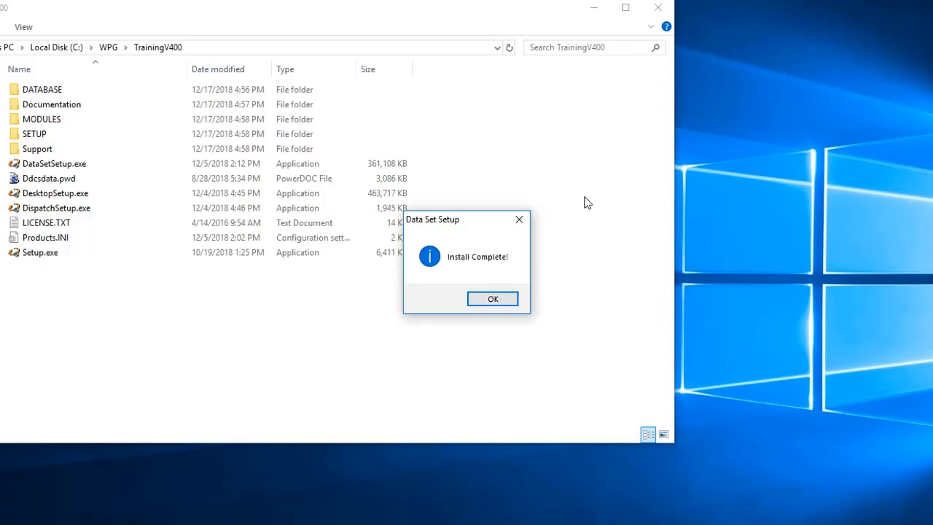
click(507, 301)
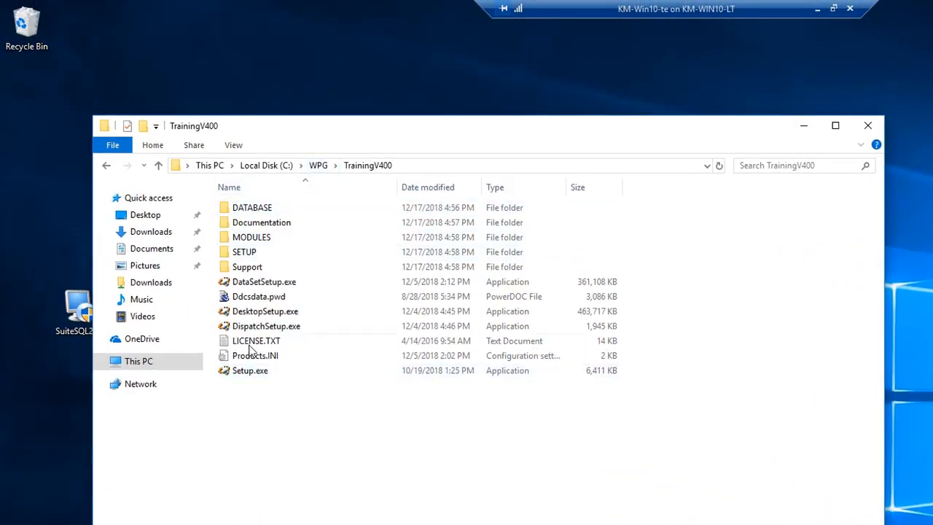
Run Setup.exe from TrainingV400, install all products on the Suite check list, and refresh the module list in the Install Panel
double_click(248, 371)
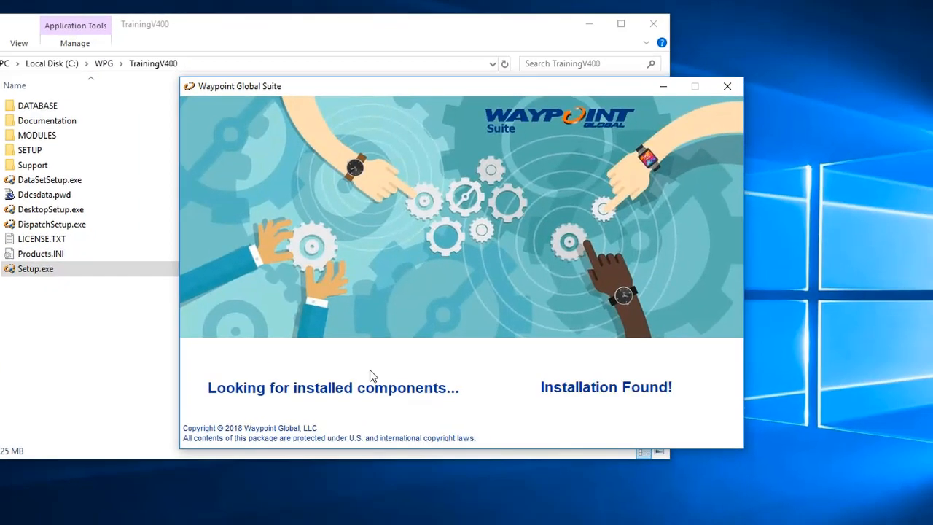
click(289, 366)
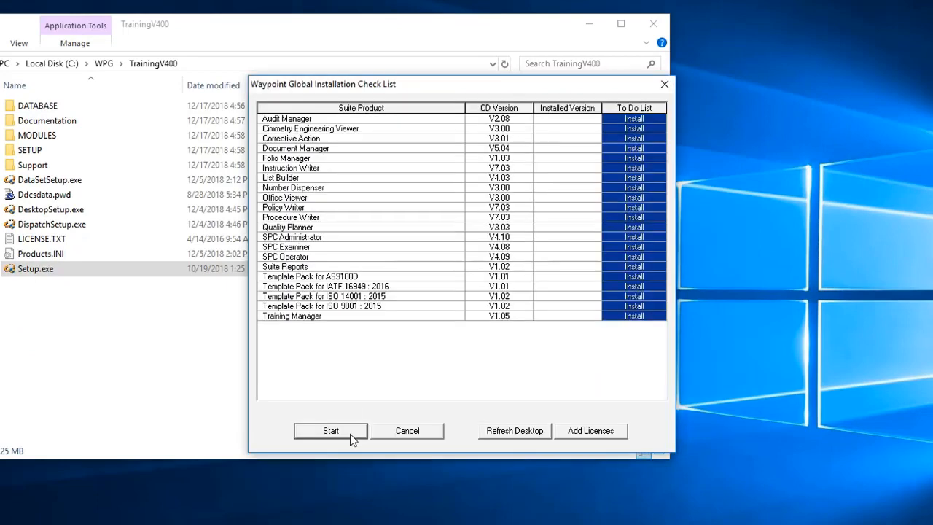
click(350, 434)
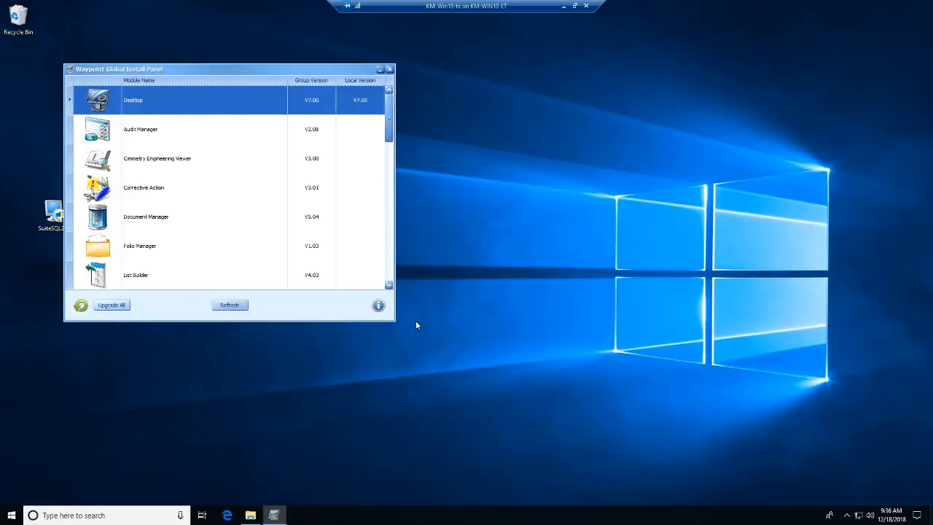
click(229, 306)
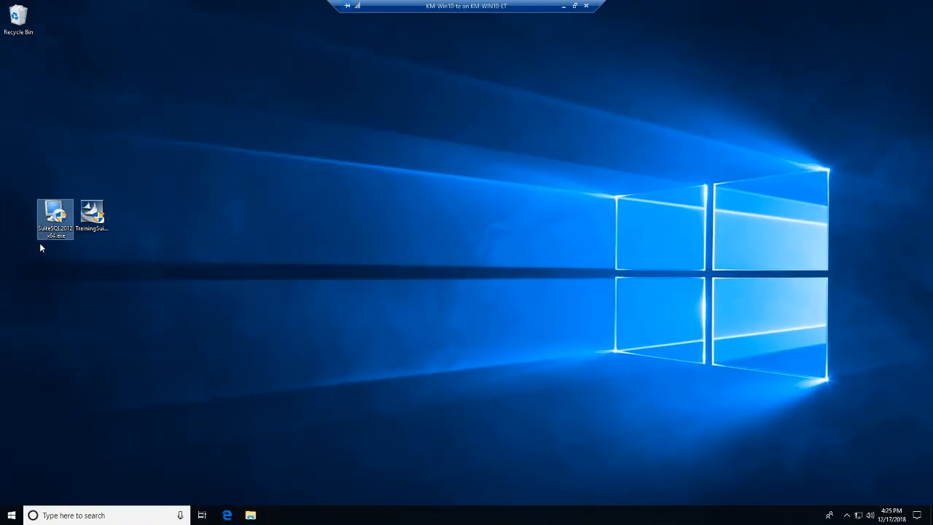
Open the folder C:\WPGShare\WPGSuite in File Explorer
click(440, 120)
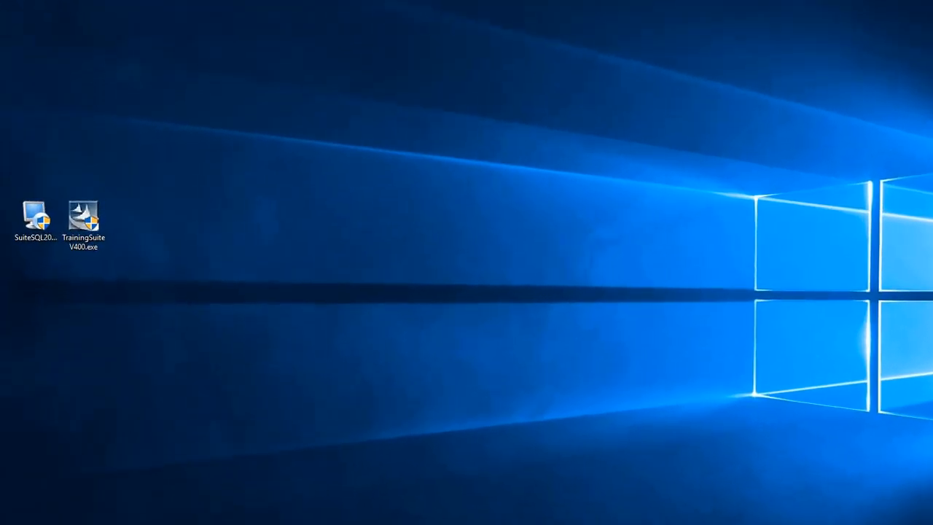
click(267, 73)
click(214, 72)
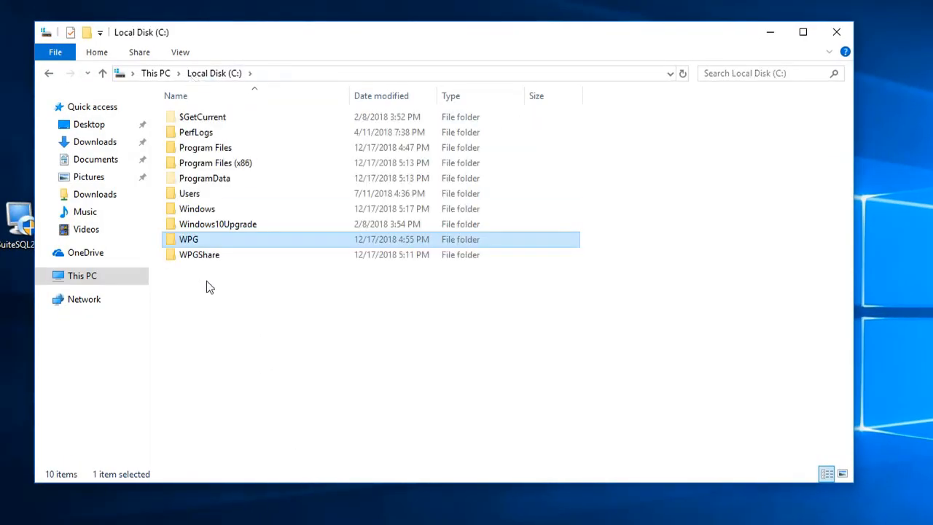
double_click(196, 254)
double_click(213, 122)
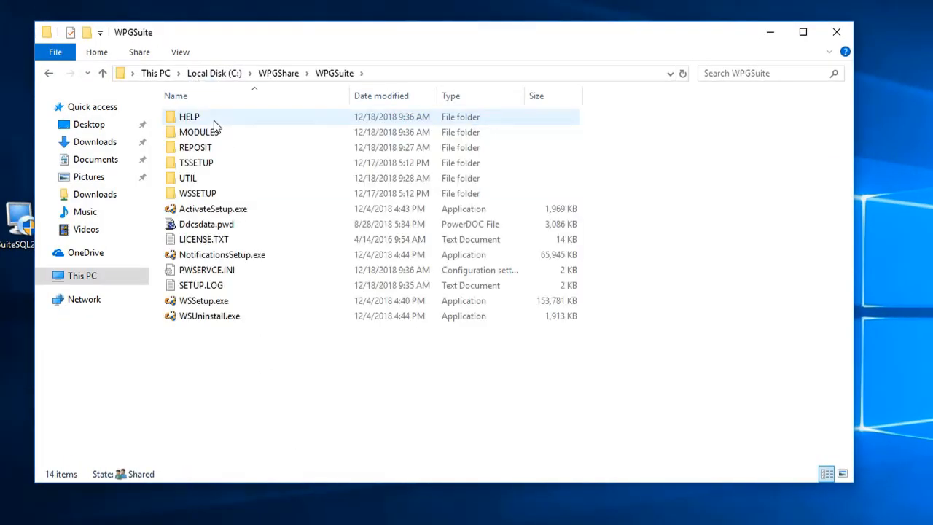
Run NotificationsSetup.exe with permission to make changes and agree to the Suite Notifications license terms
double_click(288, 257)
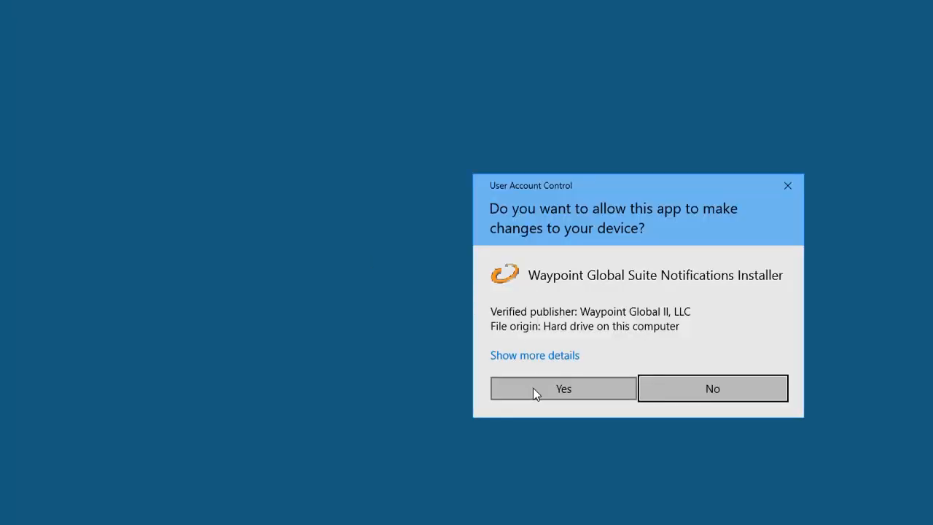
click(533, 389)
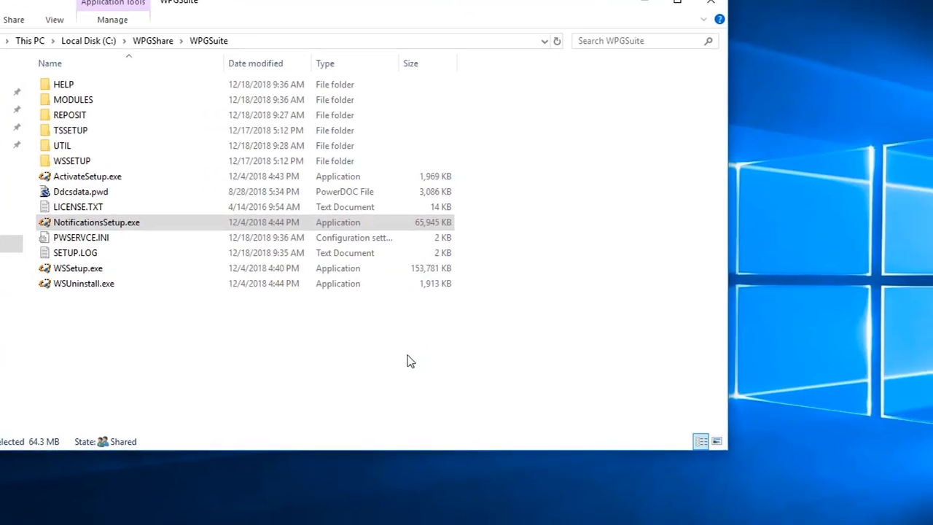
click(584, 387)
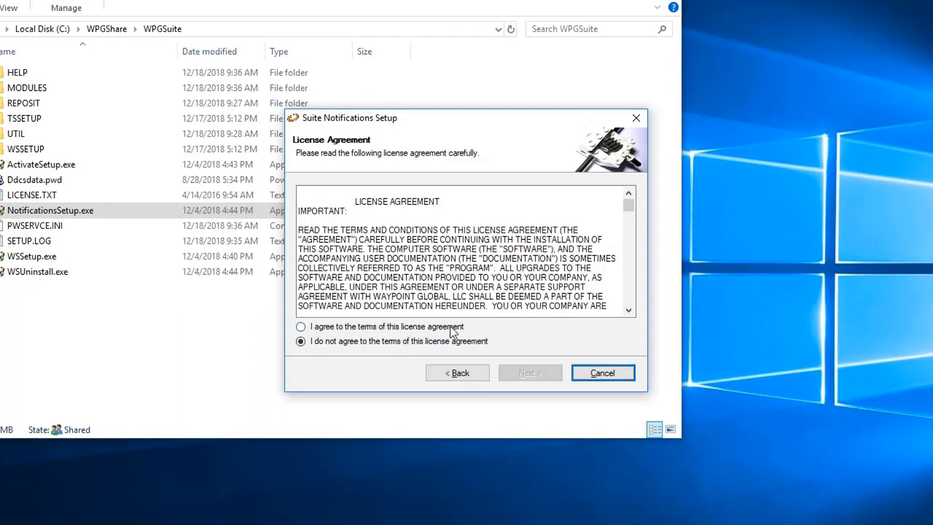
click(451, 327)
click(541, 372)
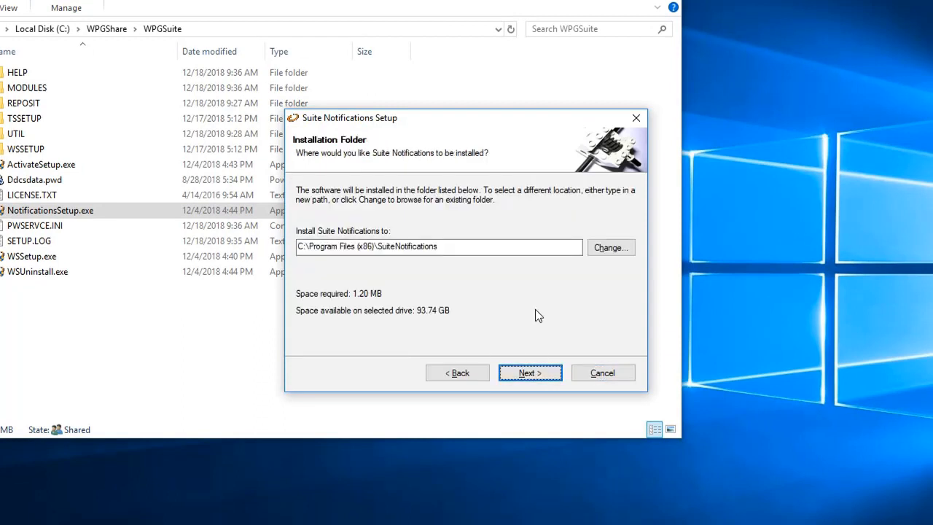
Keep the default installation and Suite network folders, choose the Network Service account for the service, and start the Suite Notifications installation
click(549, 376)
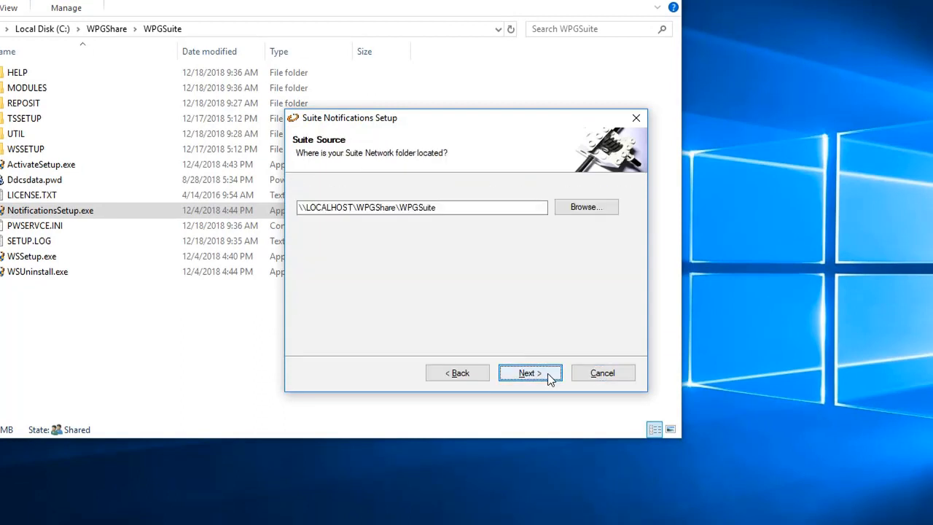
click(549, 376)
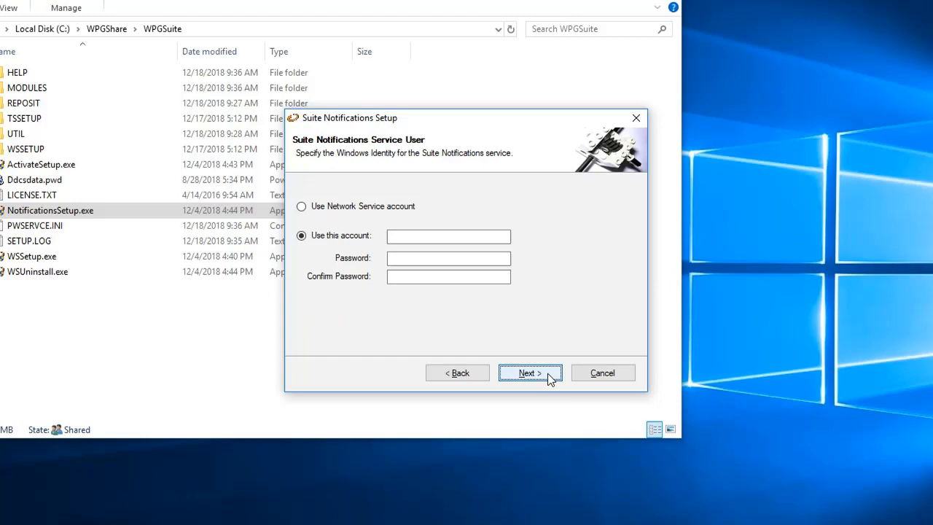
click(341, 208)
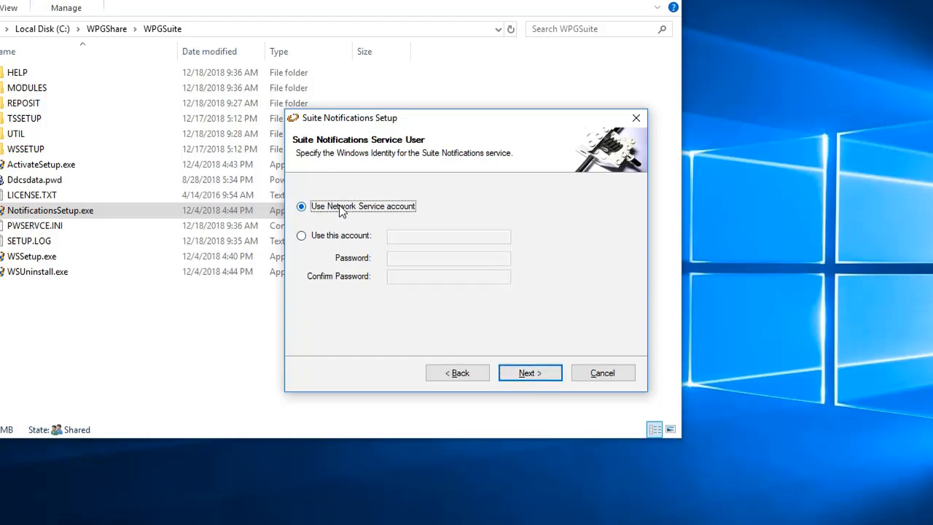
click(552, 375)
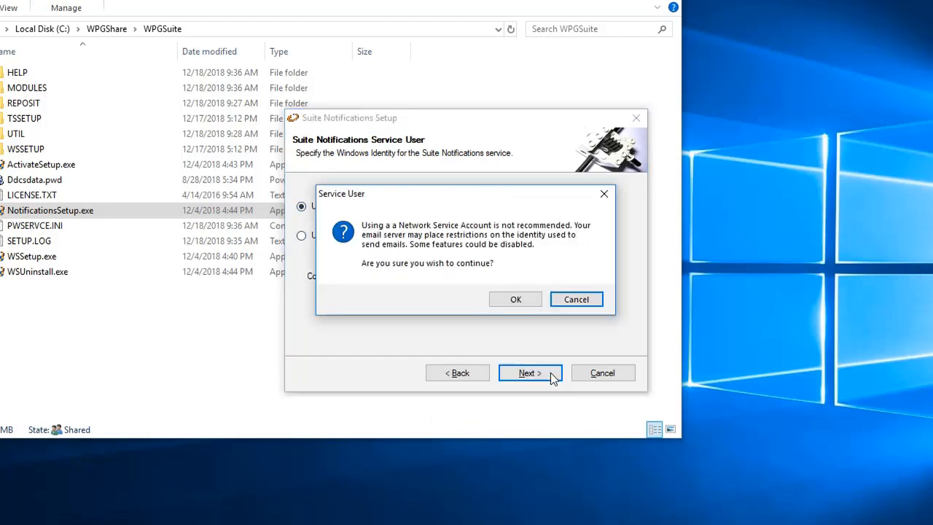
click(528, 303)
click(556, 374)
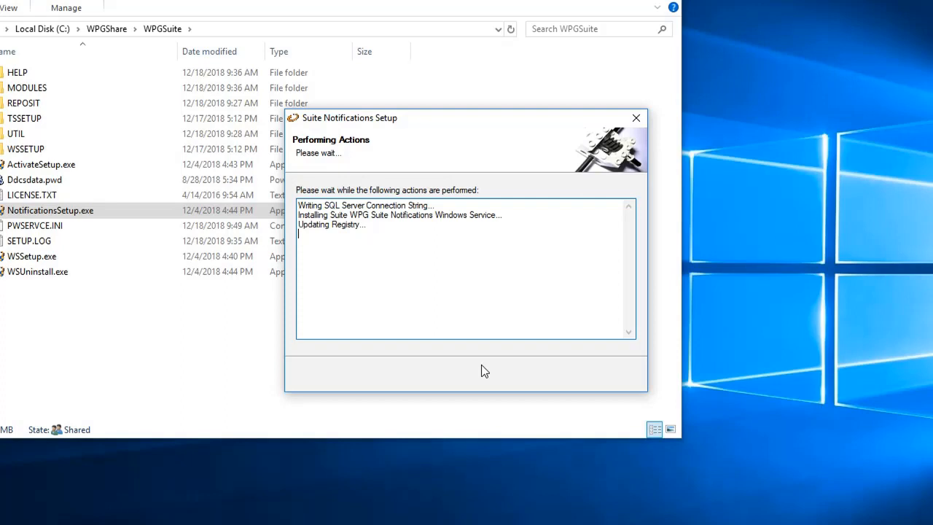
Finish the Suite Notifications setup without opening the configuration guide, and start the notification service in WPG Notifications Configuration
click(441, 248)
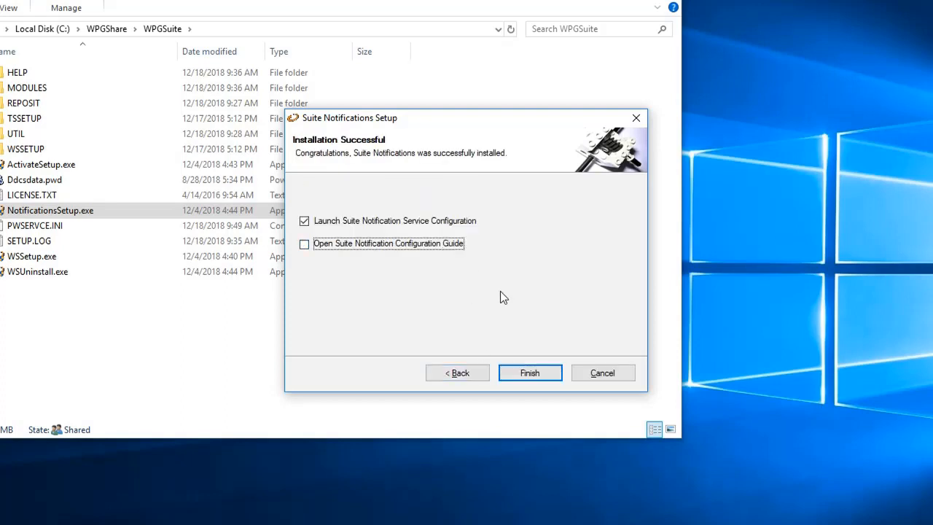
click(557, 374)
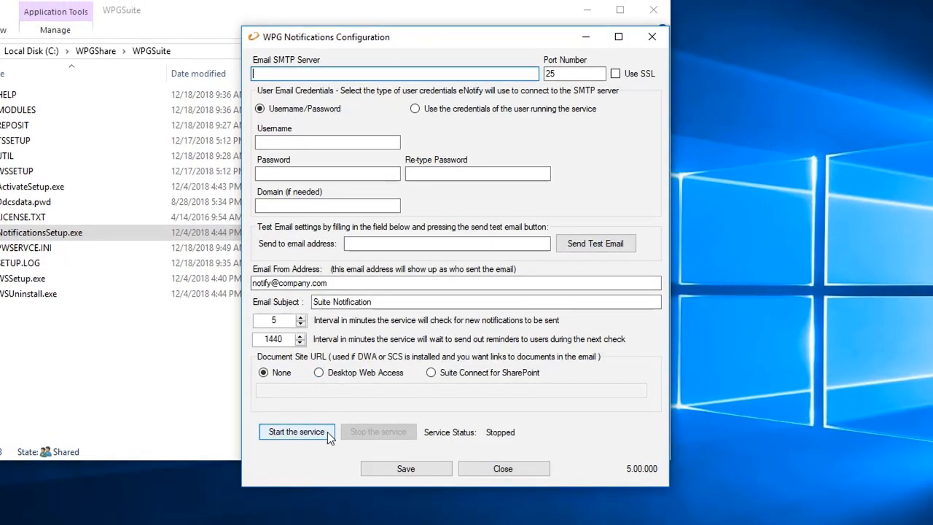
click(327, 432)
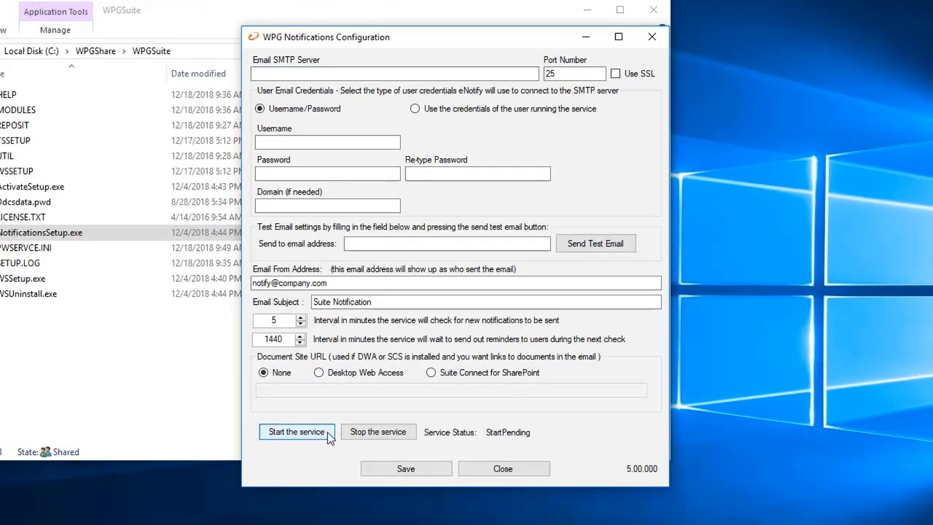
click(543, 469)
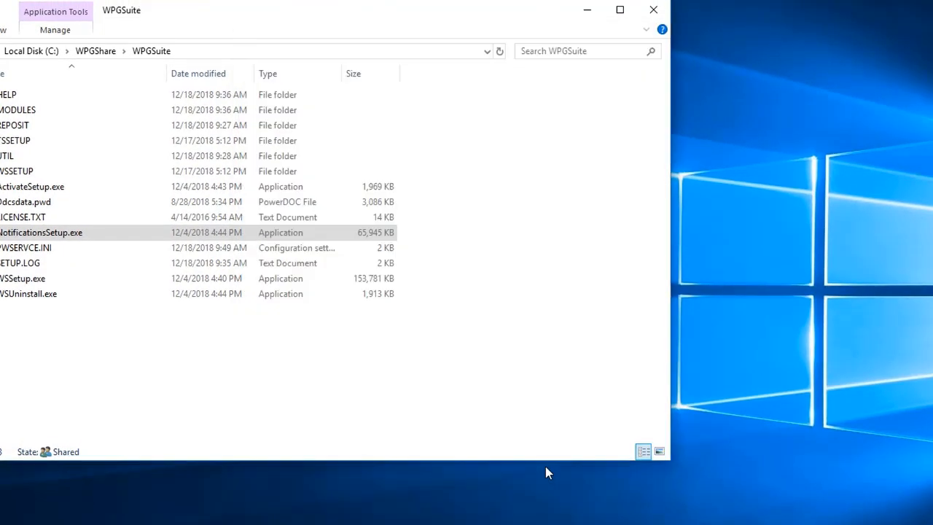
click(653, 9)
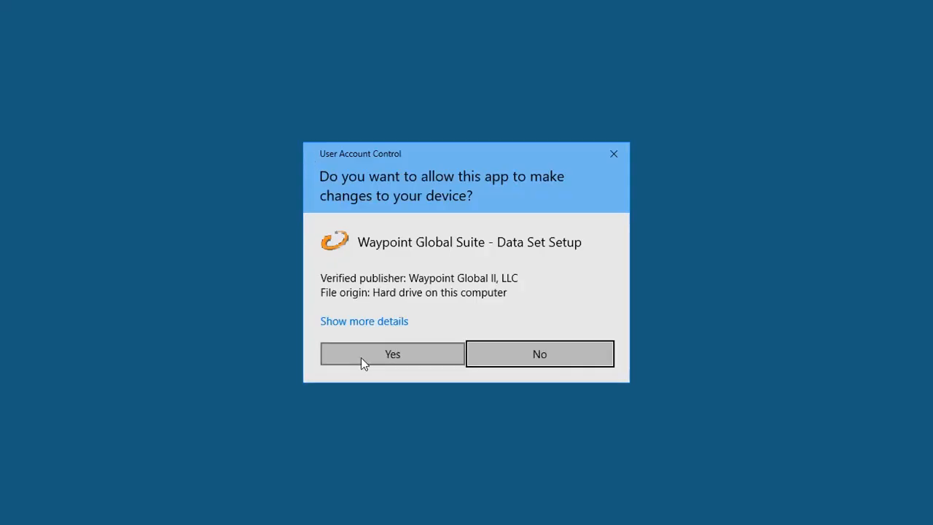
Install the Suite data set with permission to make changes, entering the database admin password to restore WPGSuite from WPGSuite-AdminComplete.bak
click(361, 357)
click(552, 385)
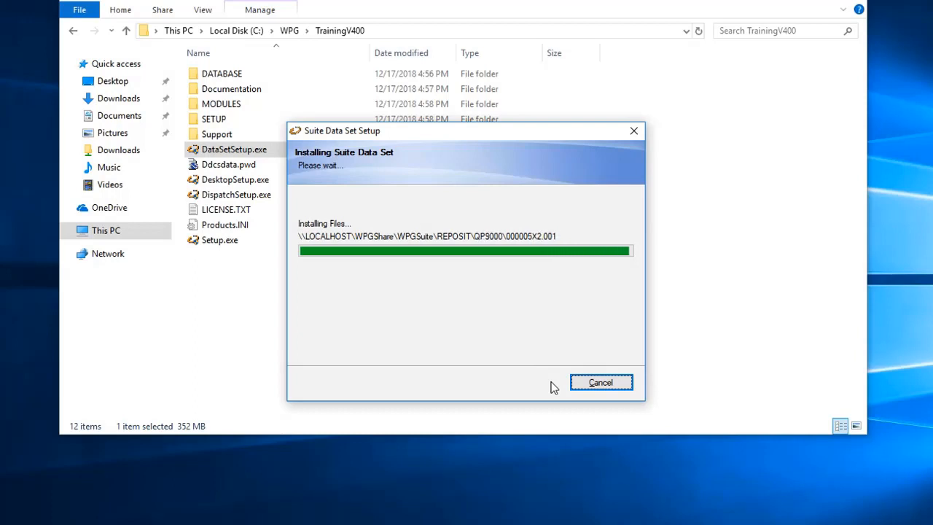
click(517, 266)
text(•)
key(Return)
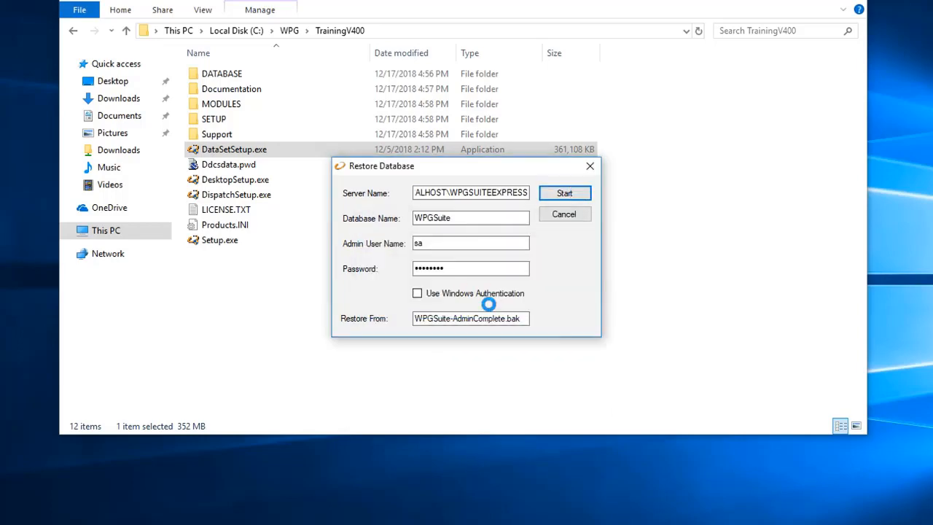
click(490, 303)
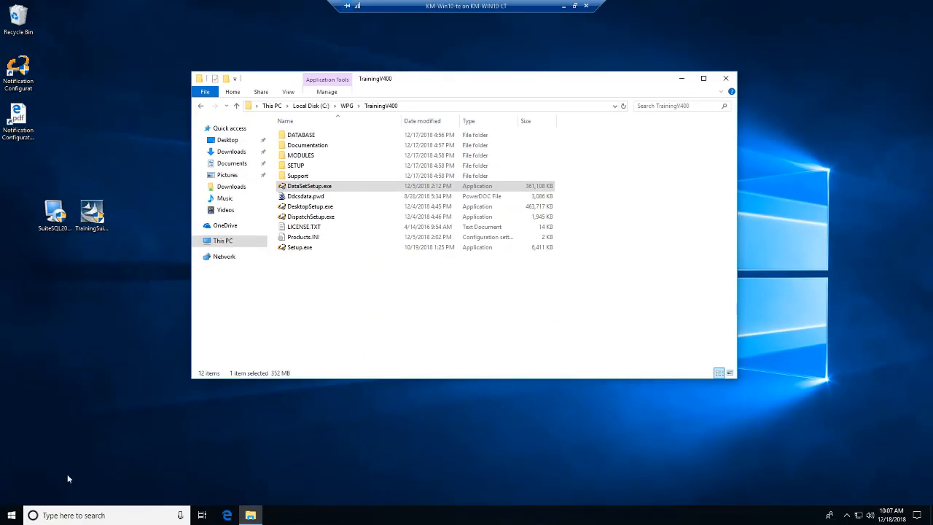
Close the TrainingV400 folder and open the Waypoint Global Install Panel to refresh its module list
click(725, 78)
click(11, 516)
scroll(67, 456, down, 3)
scroll(66, 451, down, 15)
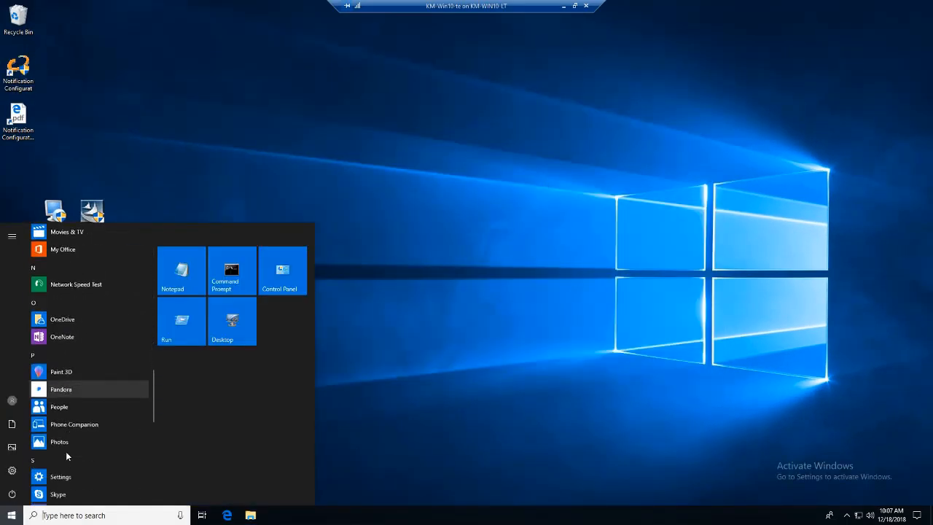
click(109, 285)
click(83, 394)
click(431, 321)
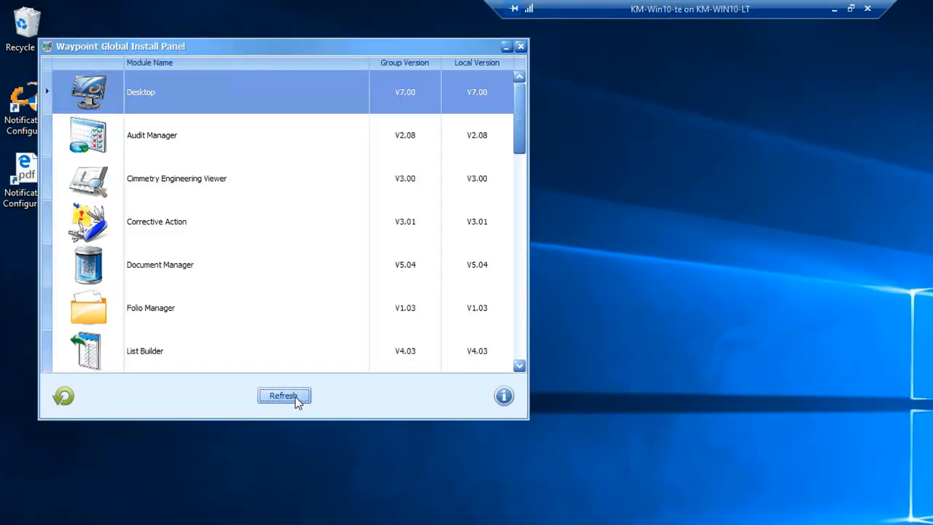
click(200, 269)
key(Return)
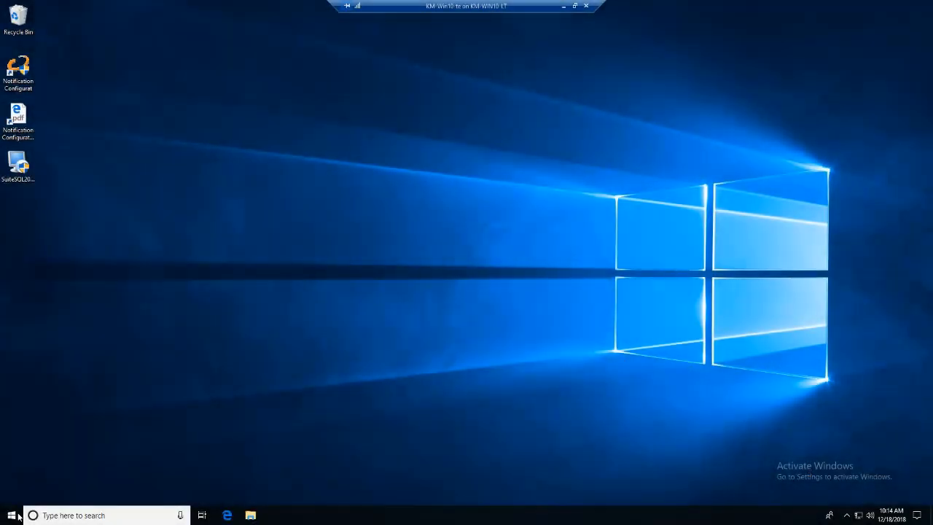
Open Programs and Features in the Control Panel
click(17, 516)
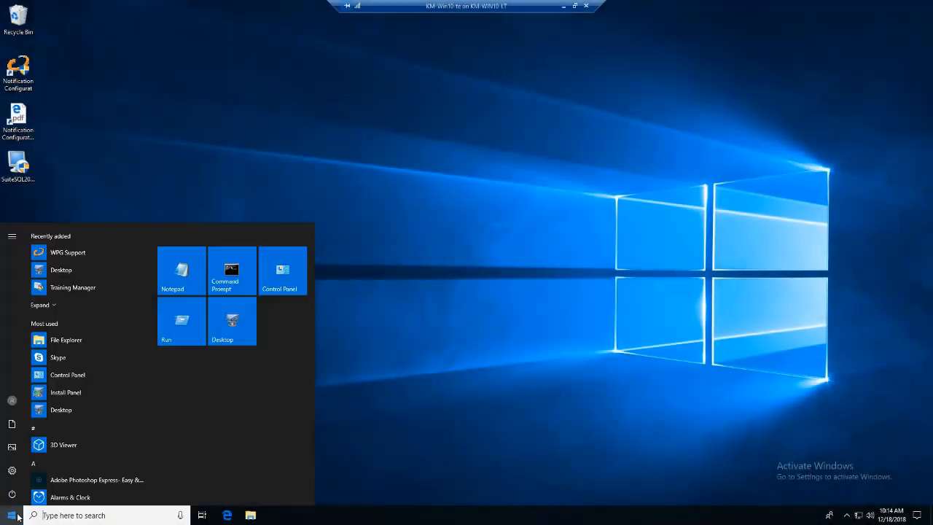
click(282, 286)
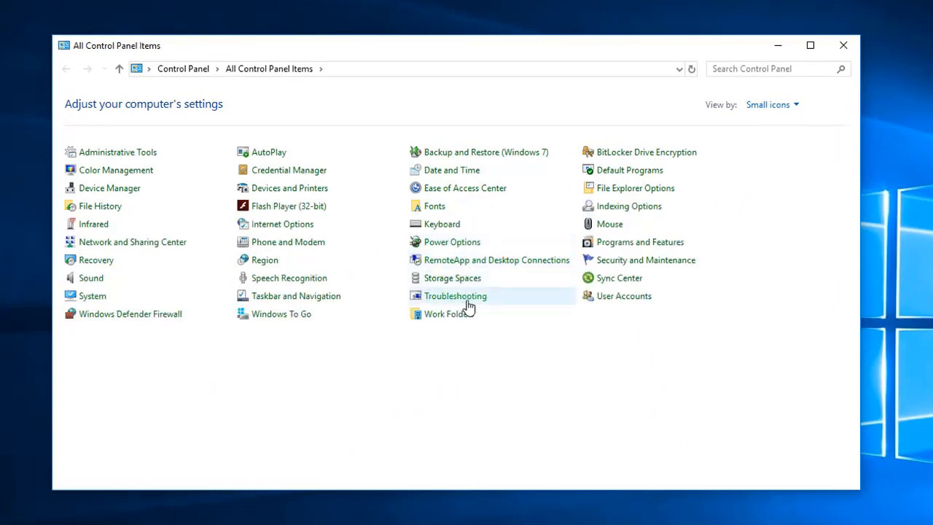
click(617, 242)
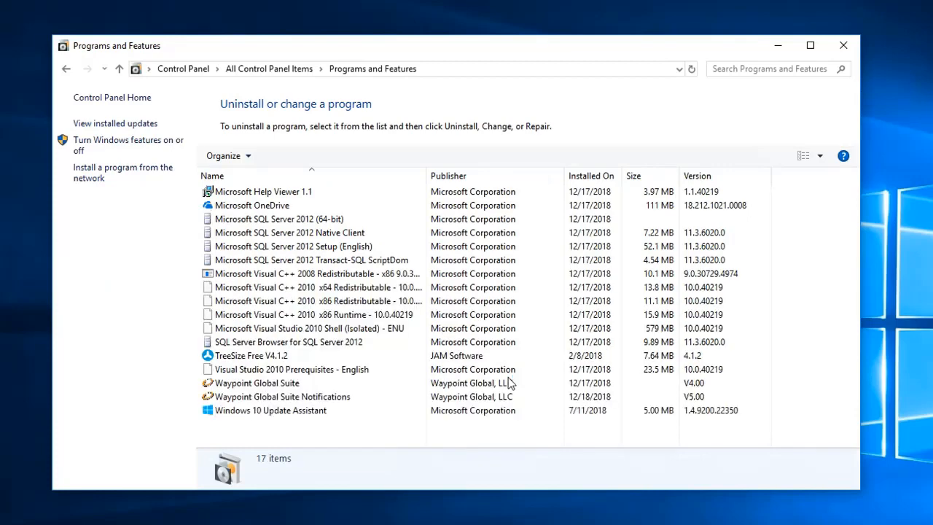
Uninstall Waypoint Global Suite Notifications, allowing the uninstaller to make changes
scroll(511, 383, down, 3)
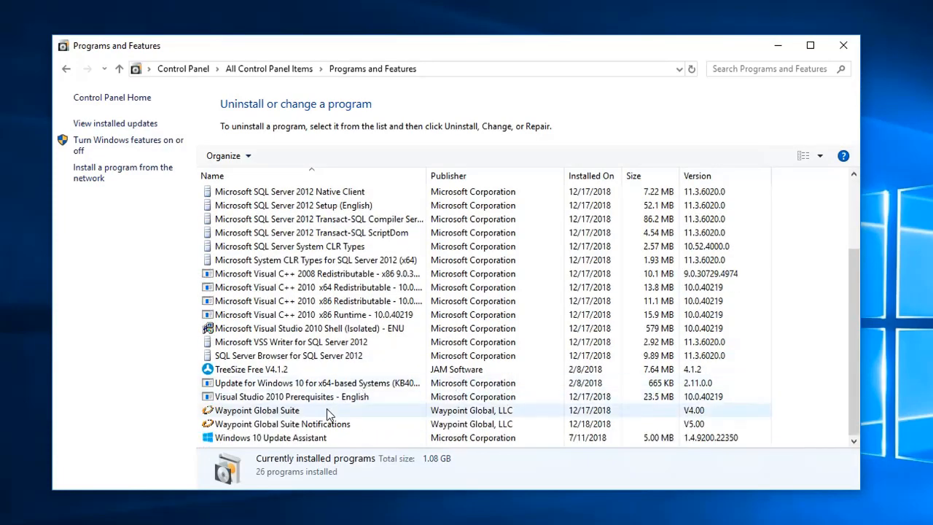
click(328, 424)
click(279, 157)
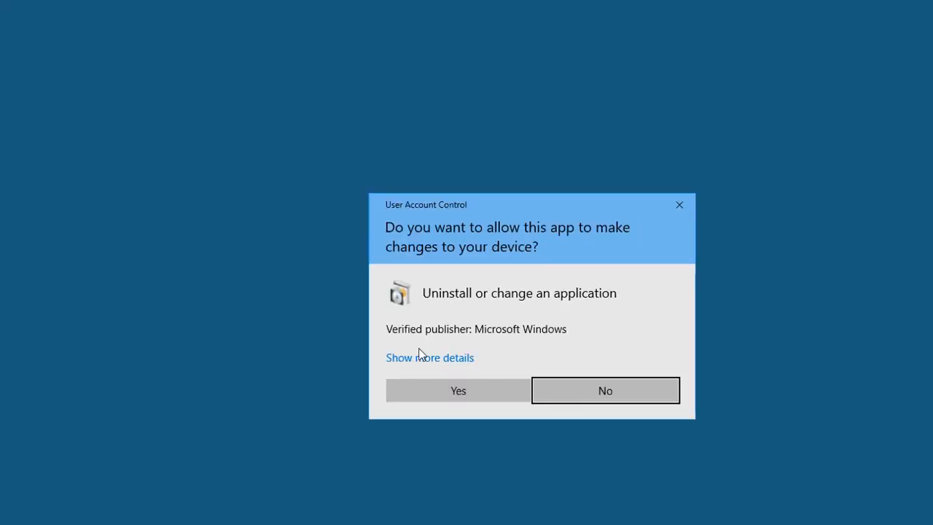
click(425, 389)
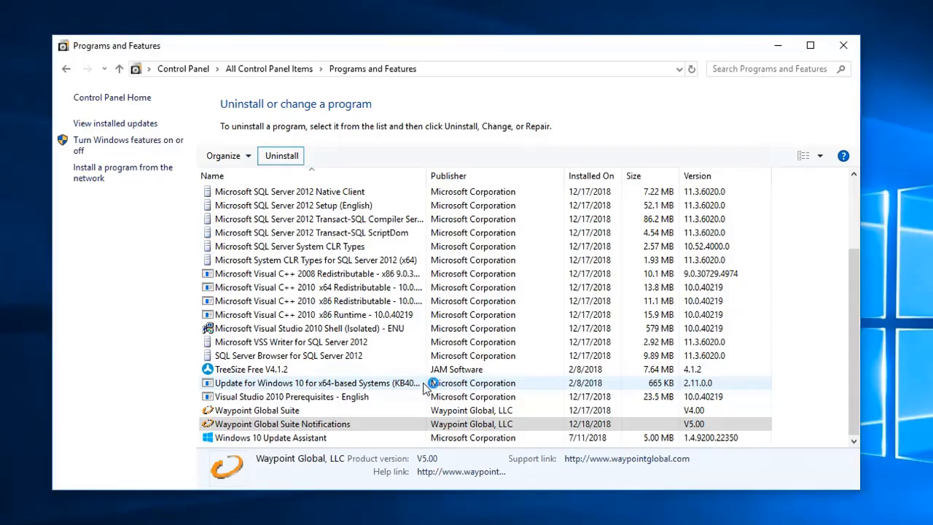
click(597, 426)
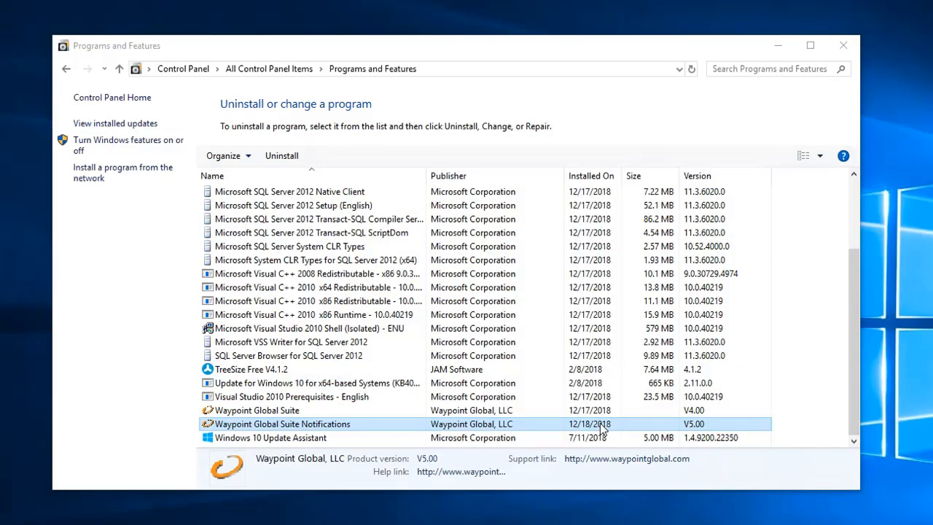
click(595, 427)
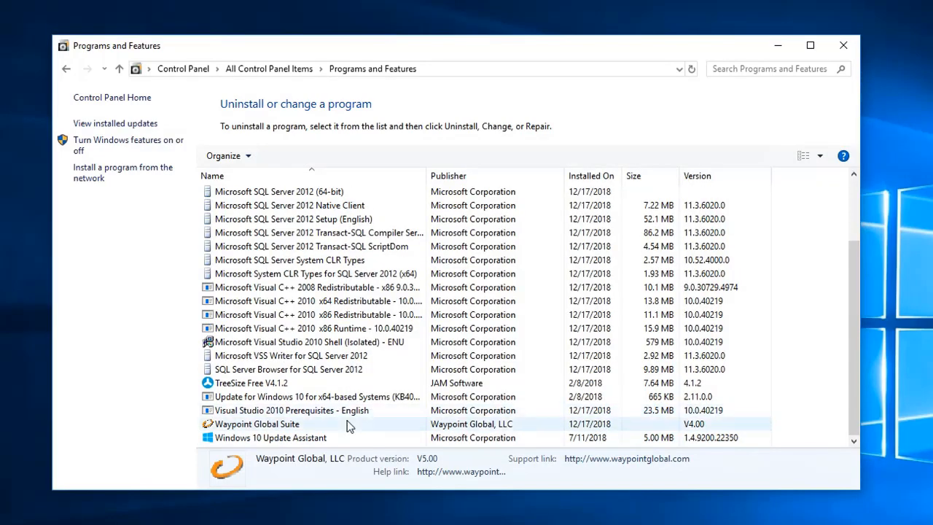
Uninstall Waypoint Global Suite with all products on the uninstall check list and its work files removed
click(357, 423)
click(295, 156)
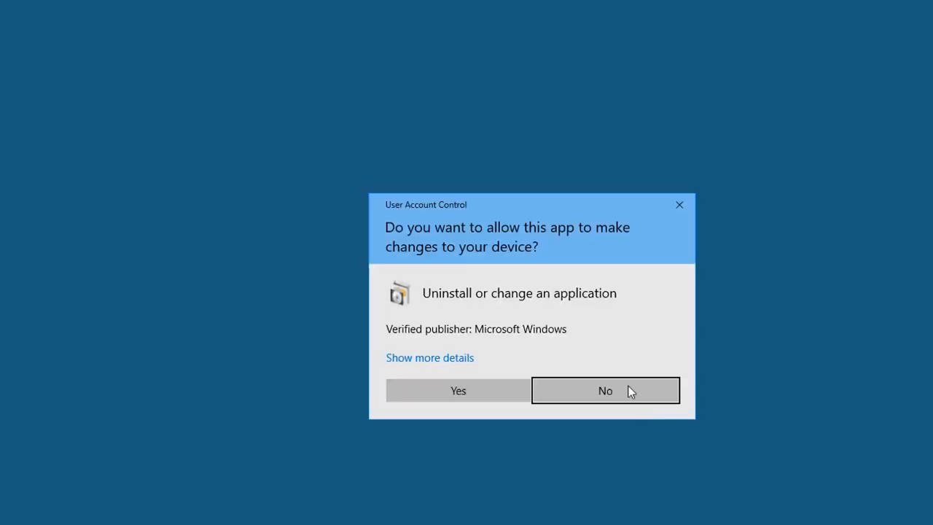
click(506, 398)
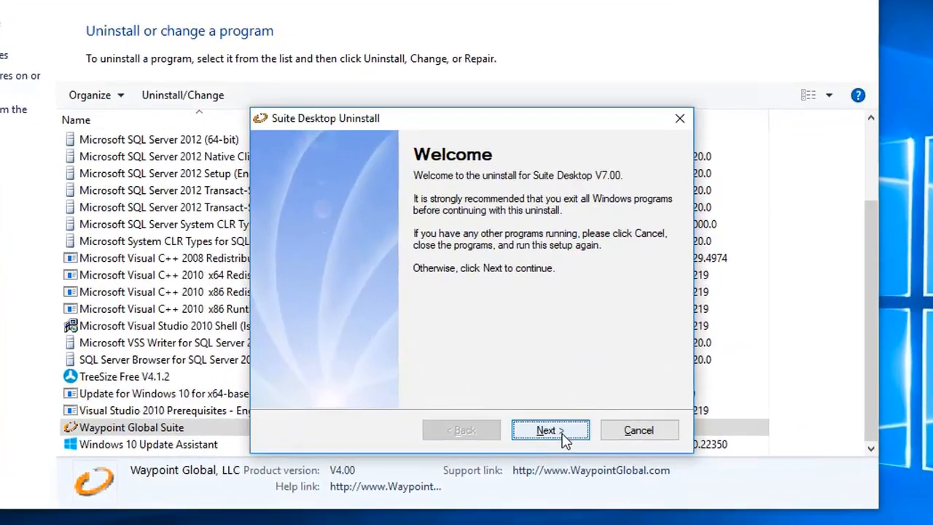
click(598, 430)
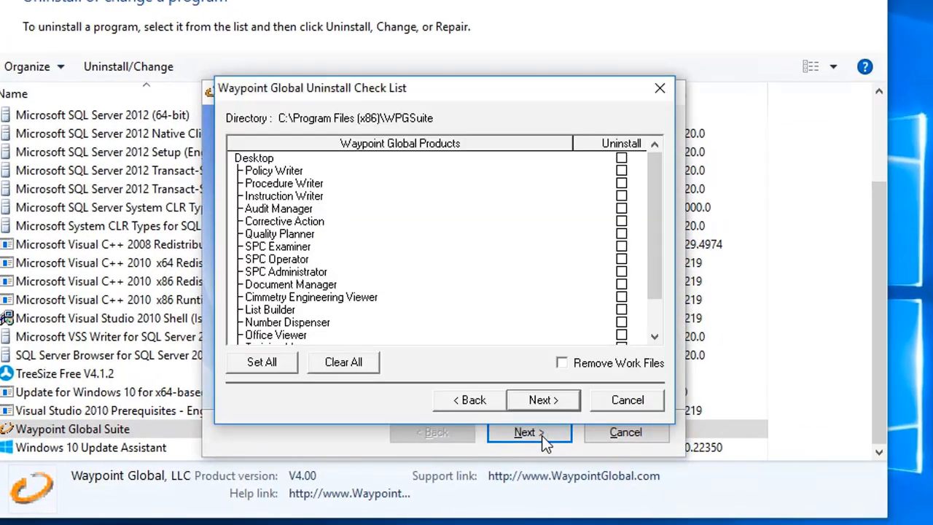
click(261, 362)
click(563, 363)
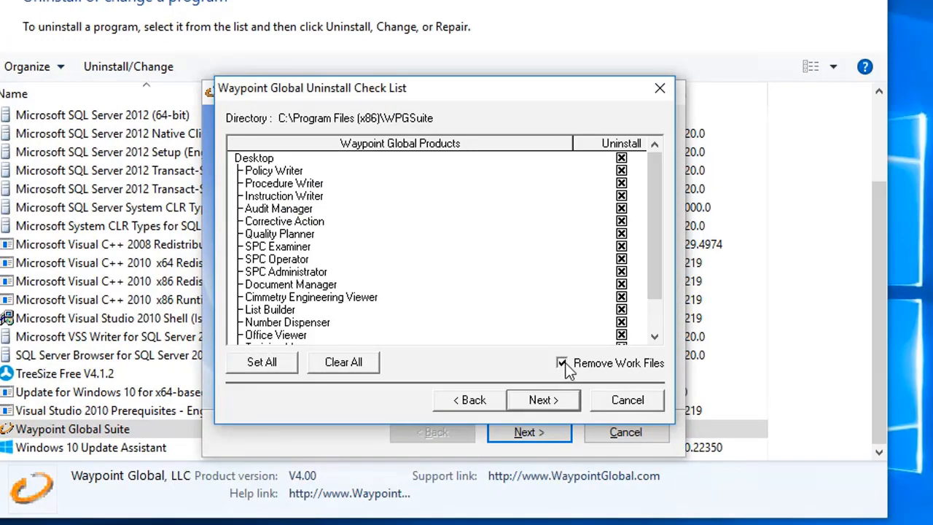
click(573, 410)
click(497, 320)
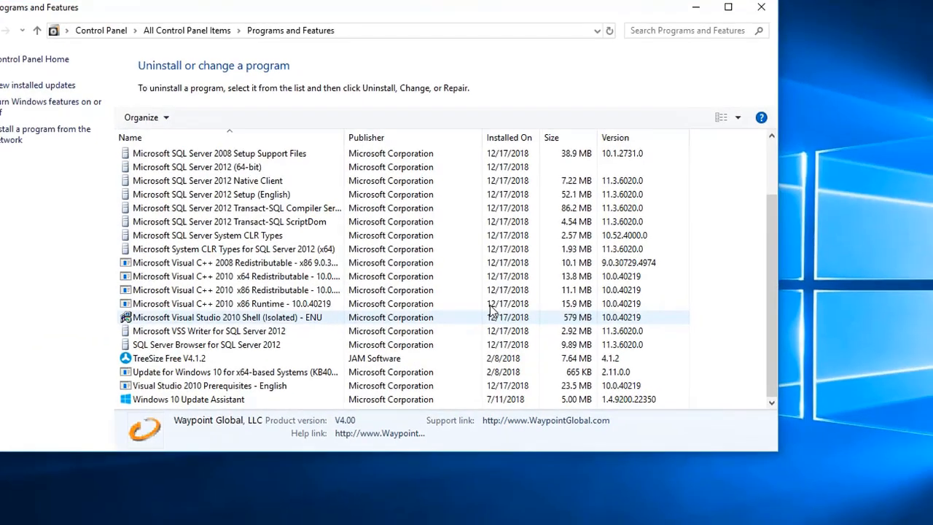
Start uninstalling Microsoft SQL Server 2012 (64-bit) with permission to make changes, choosing to remove the product
scroll(492, 310, up, 2)
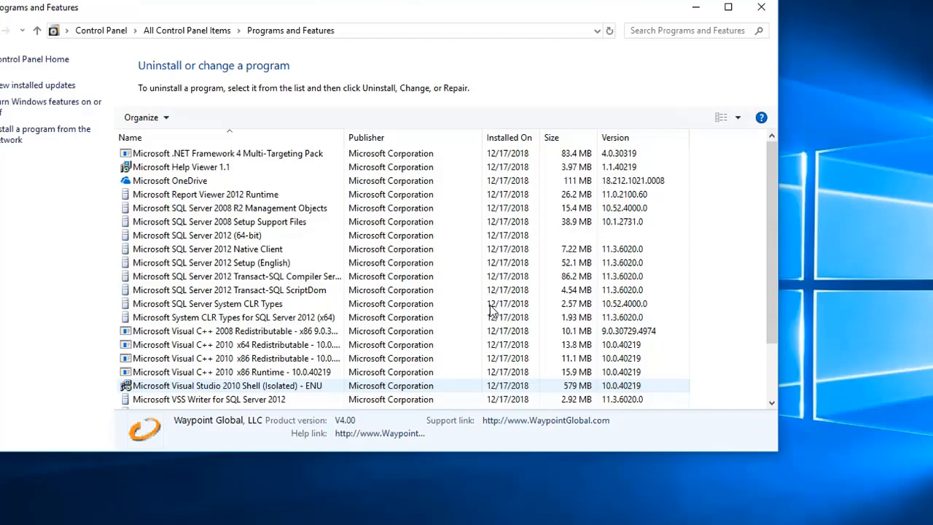
click(198, 114)
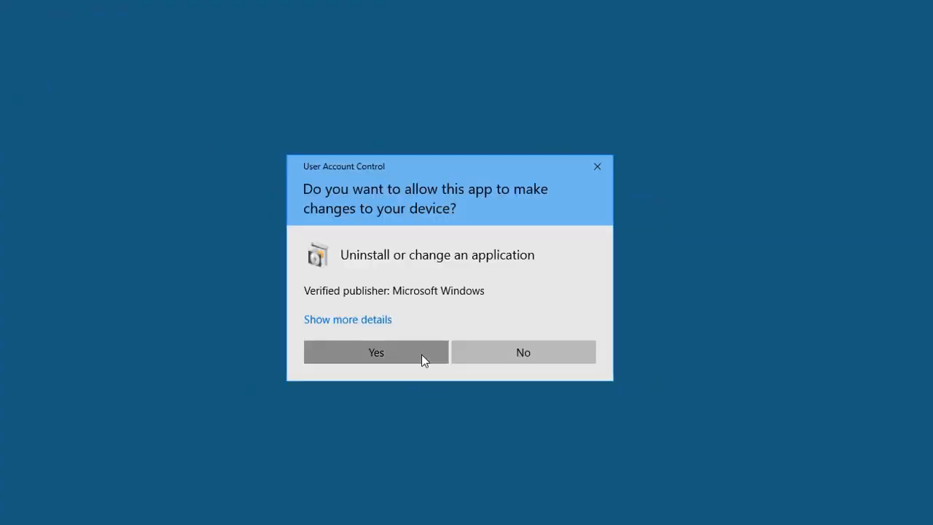
click(421, 354)
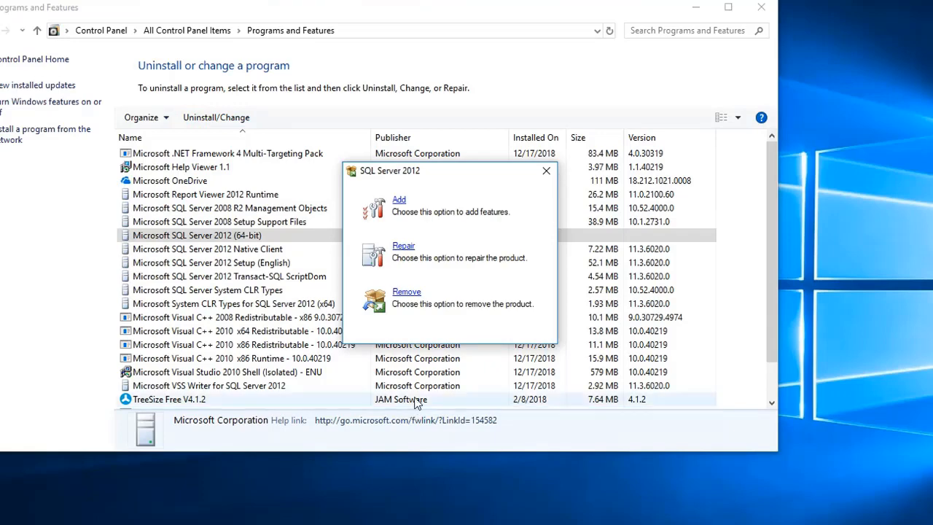
click(406, 292)
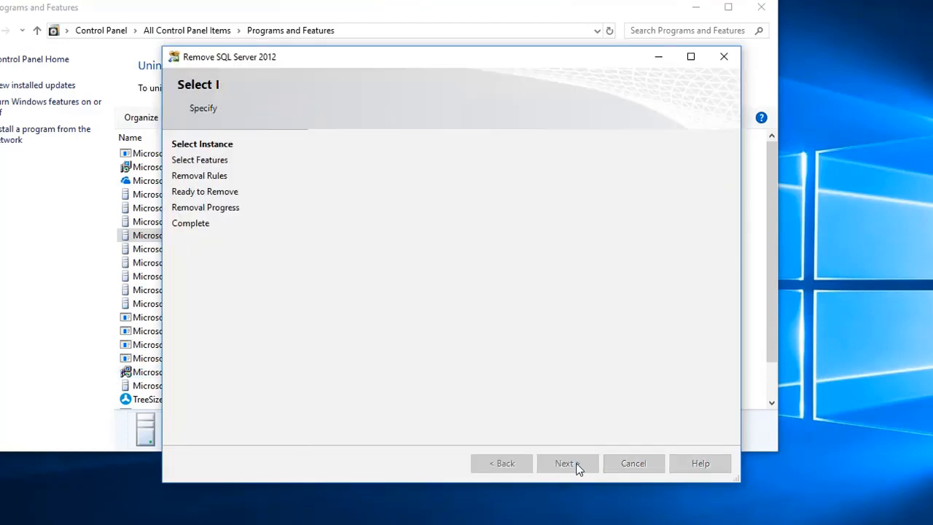
Remove the WPGSUITEEXPRESS instance with Database Engine Services and all shared features, and close Programs and Features
click(583, 465)
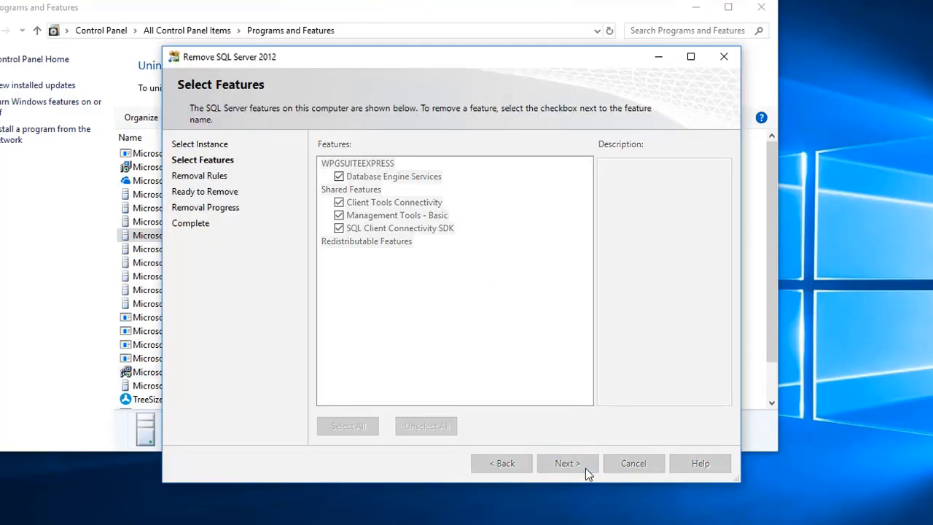
click(586, 467)
click(585, 468)
click(585, 468)
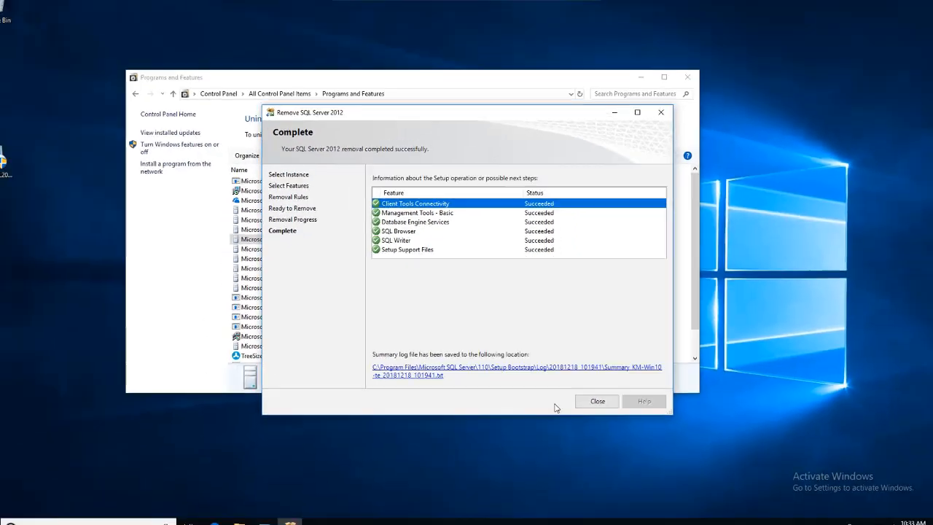
click(651, 458)
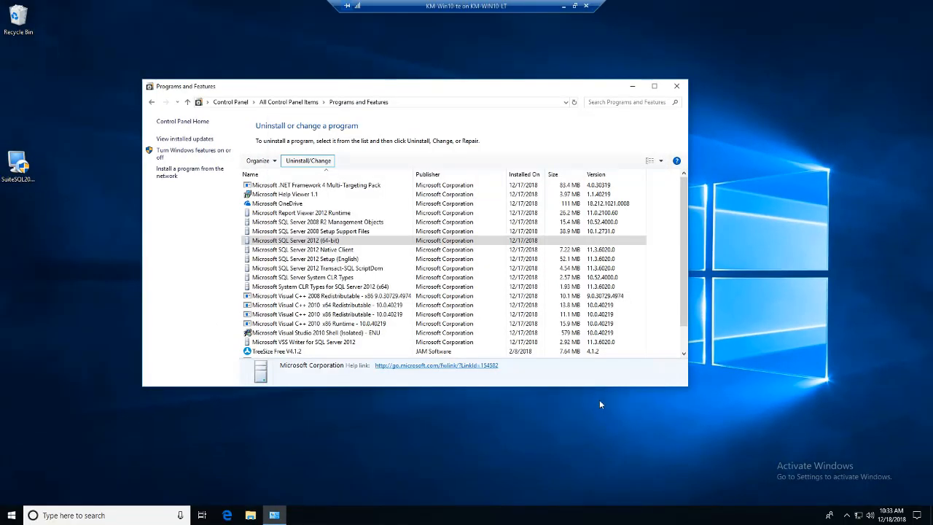
click(677, 86)
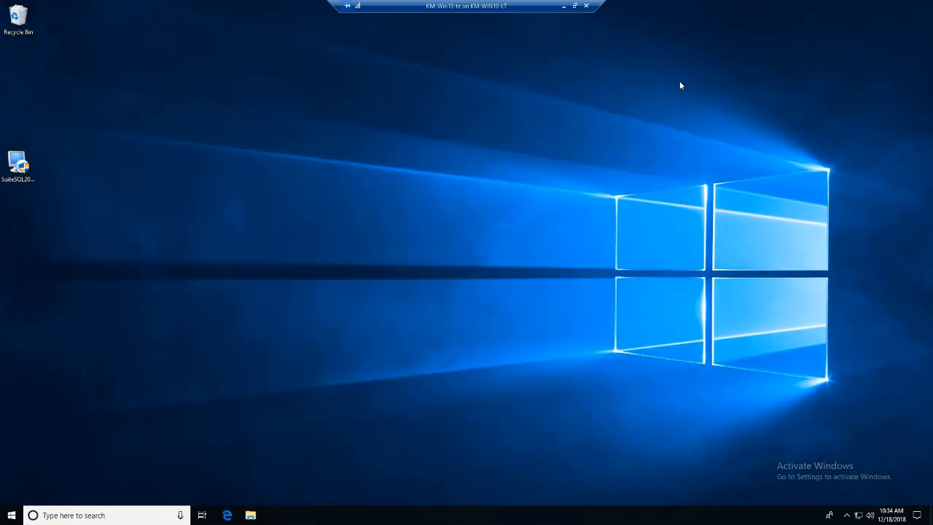
Permanently delete the WPG and WPGShare folders from the root of Local Disk (C:) in File Explorer
click(250, 516)
click(162, 240)
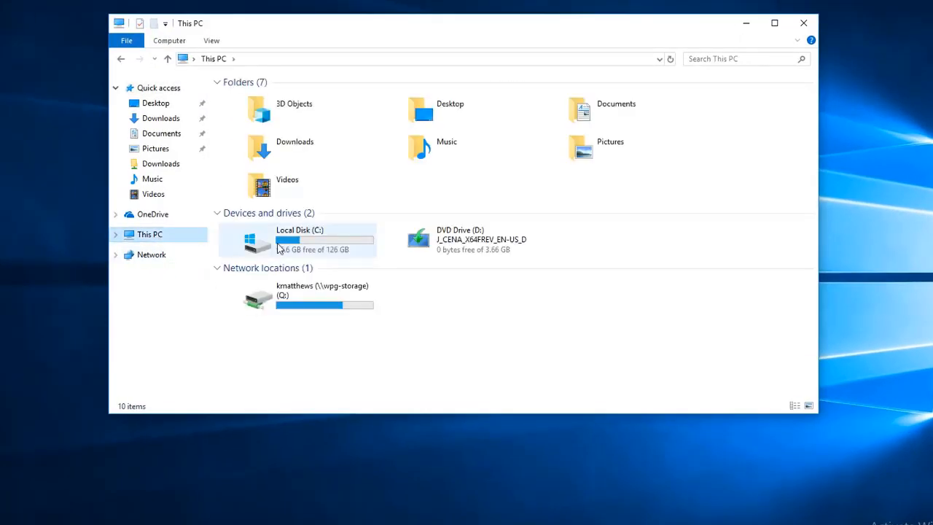
double_click(282, 248)
click(255, 219)
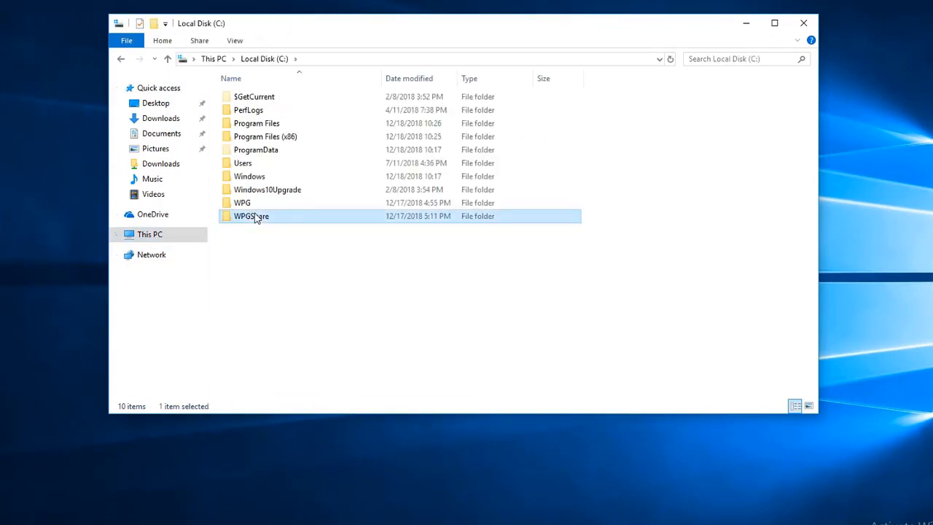
ctrl+click(243, 205)
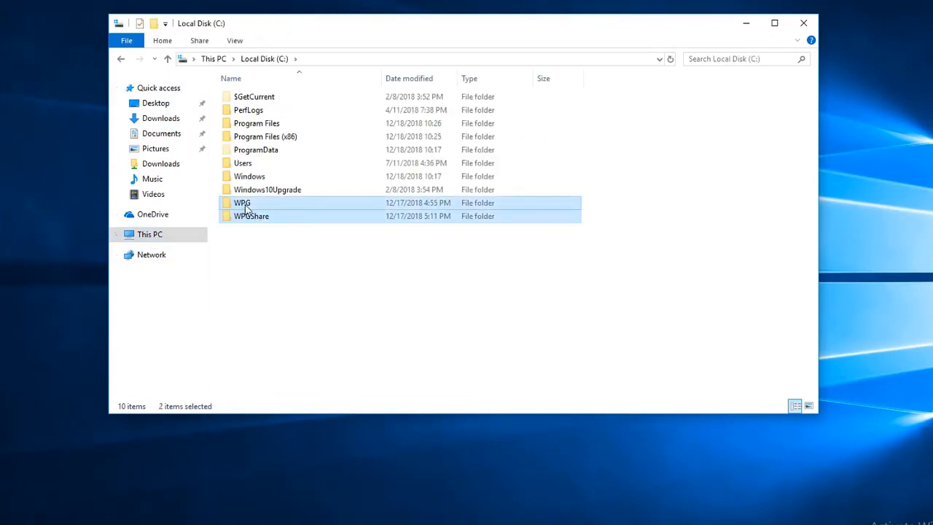
right_click(244, 206)
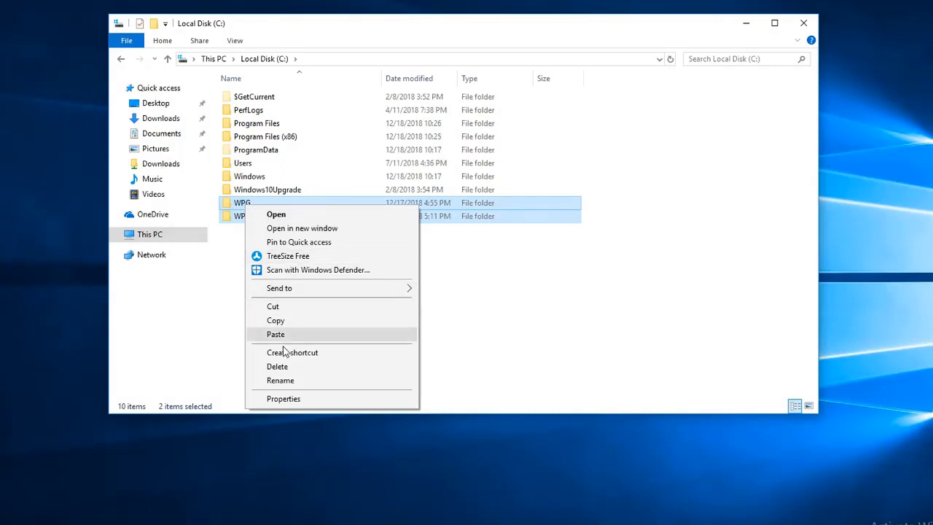
click(277, 369)
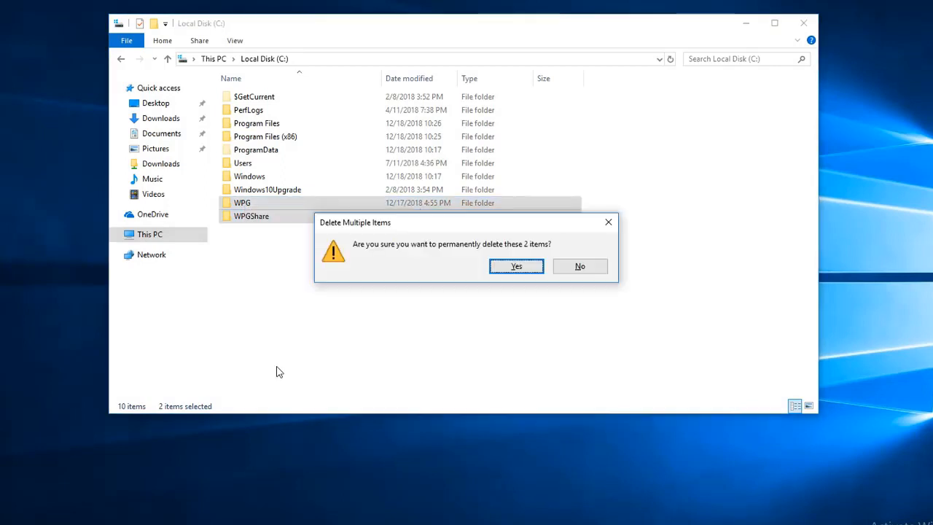
click(518, 267)
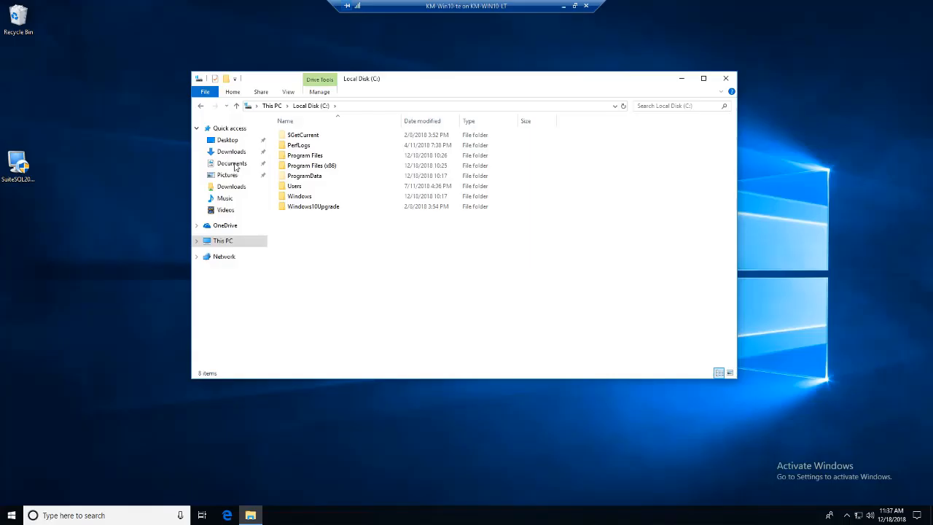
Permanently delete the WPGSuite Training Documents folder from the Documents folder
click(232, 163)
click(321, 160)
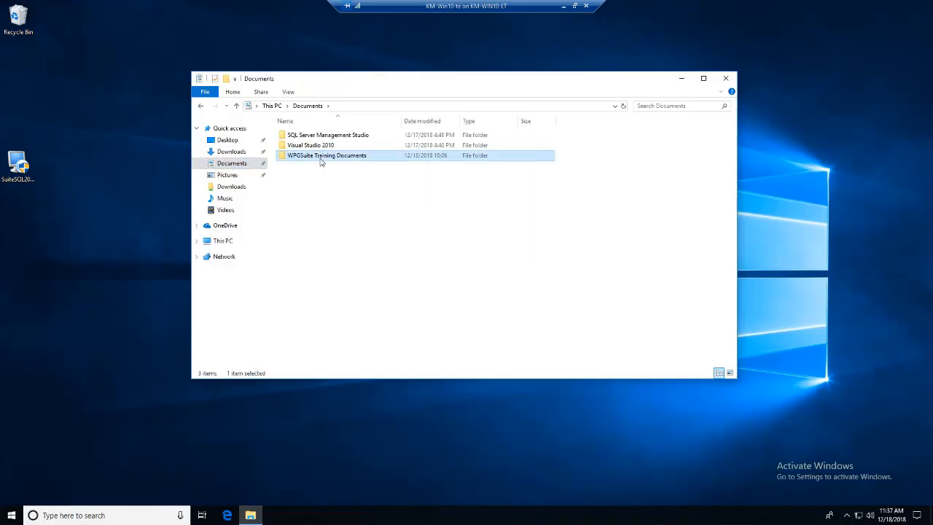
right_click(320, 162)
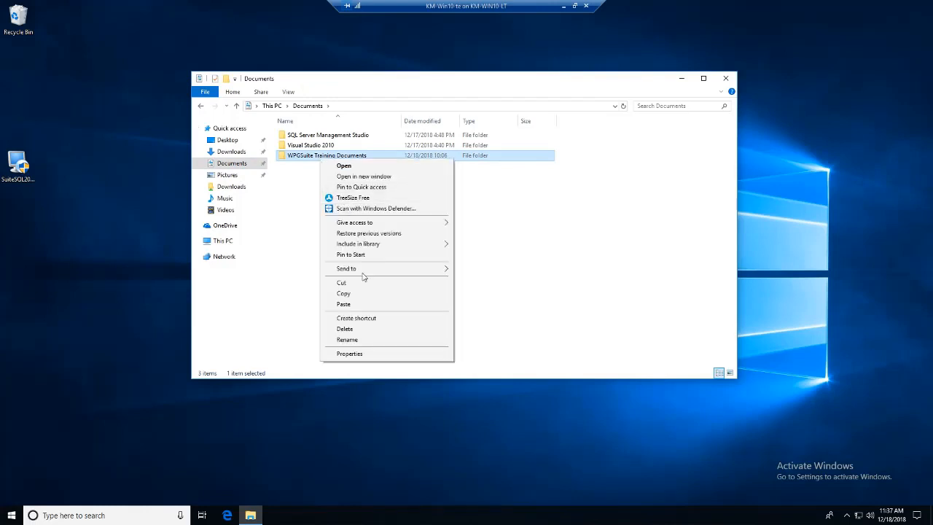
click(347, 329)
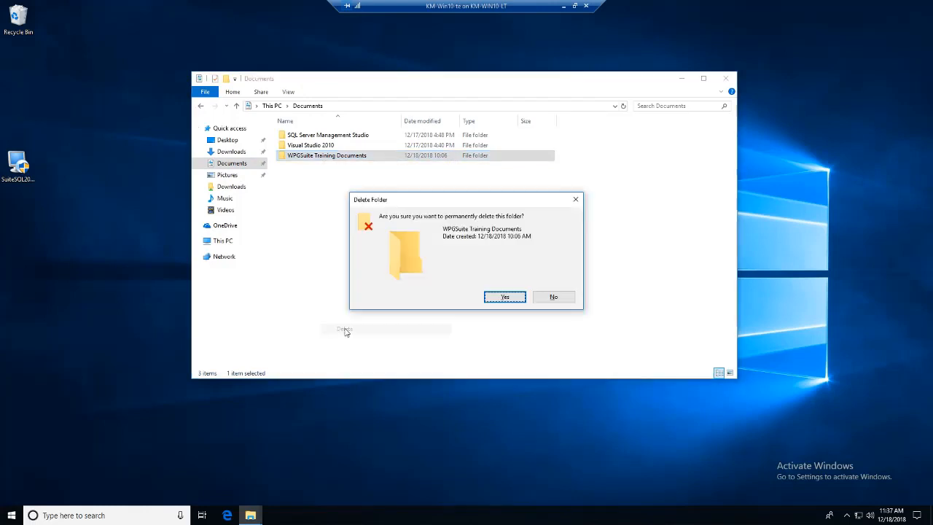
click(503, 296)
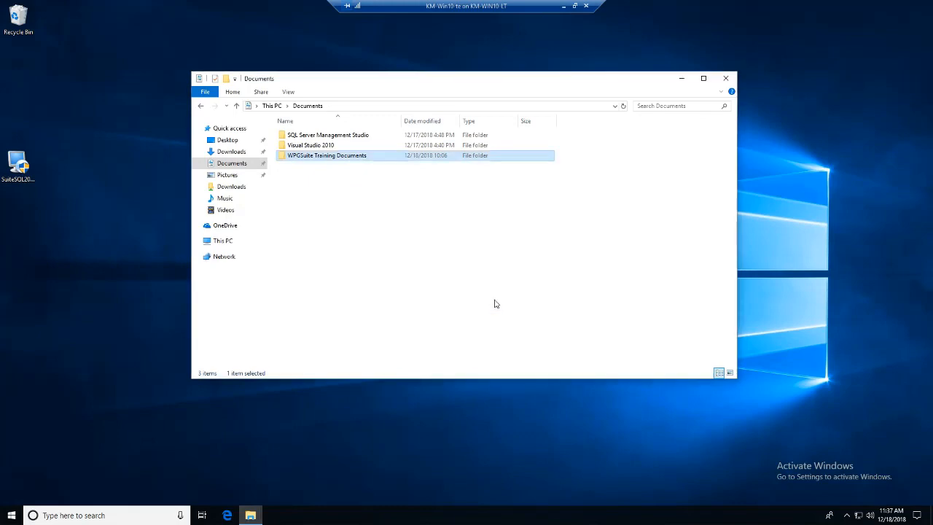